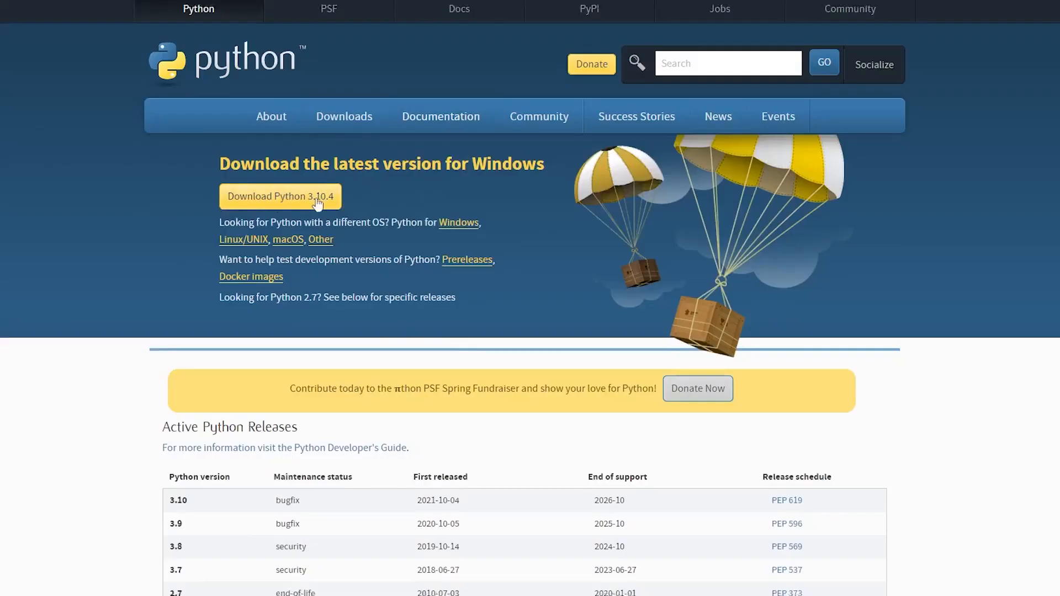
pyautogui.scroll(-1, 335, 207)
pyautogui.scroll(-2, 335, 207)
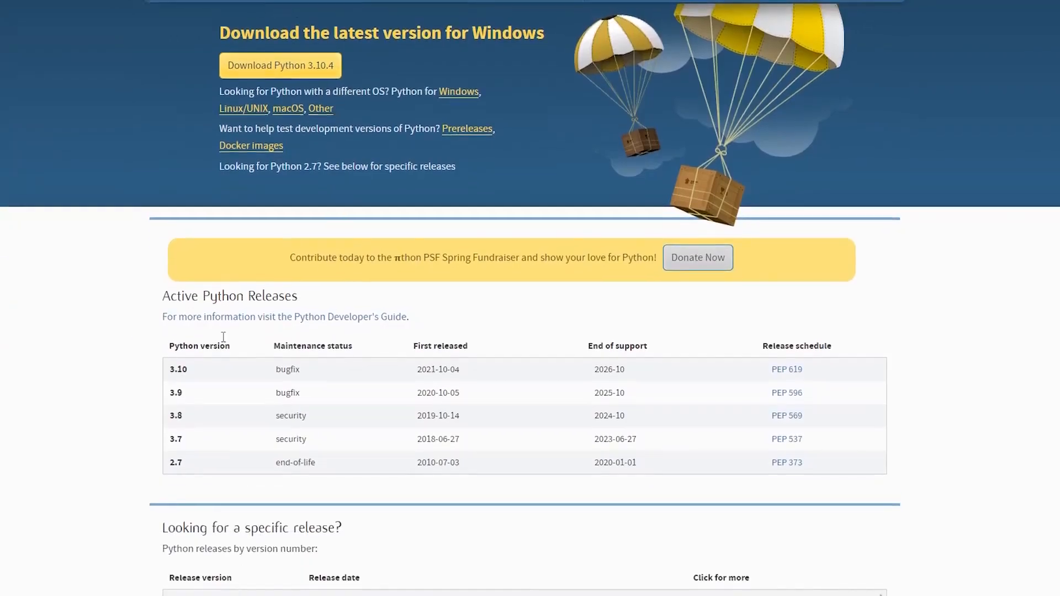
pyautogui.scroll(3, 265, 356)
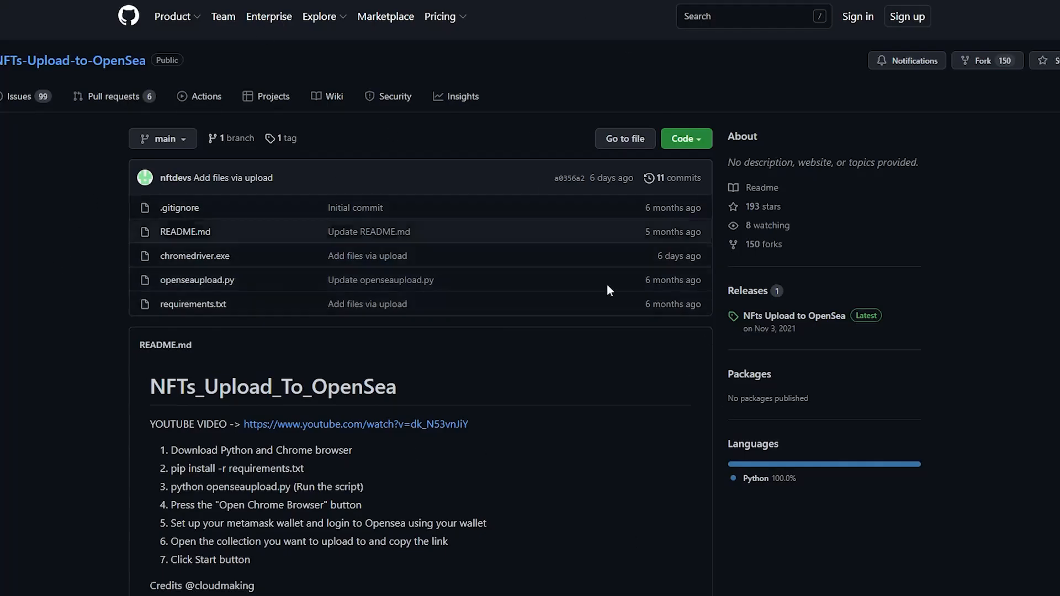
# Show the code download options of the NFTs-Upload-to-OpenSea repository on GitHub
pyautogui.click(700, 138)
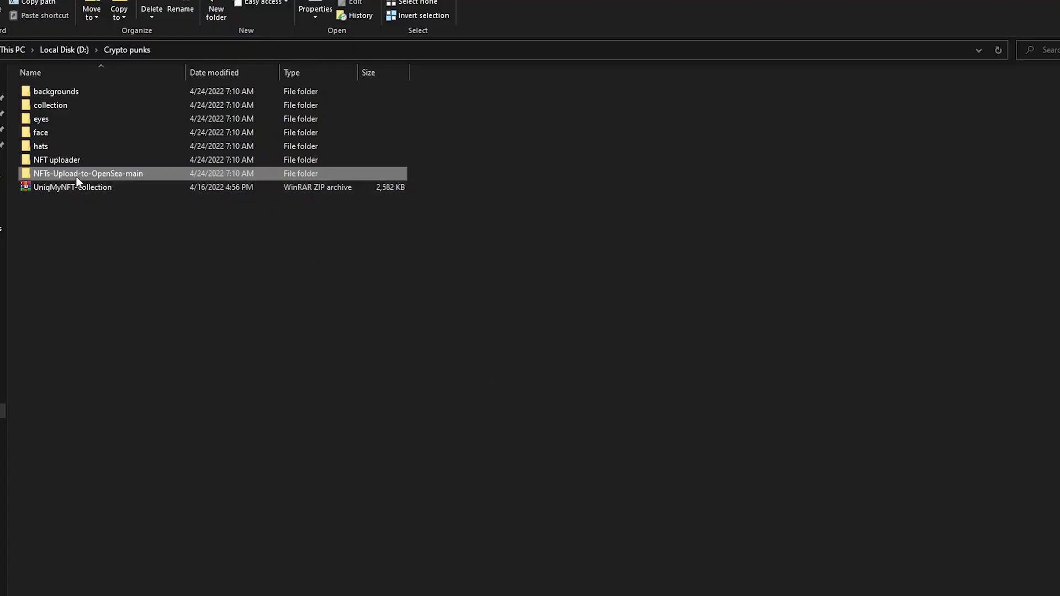
# In File Explorer, open the NFTs-Upload-to-OpenSea-main folder, read its requirements text file, and close the file
pyautogui.doubleClick(92, 175)
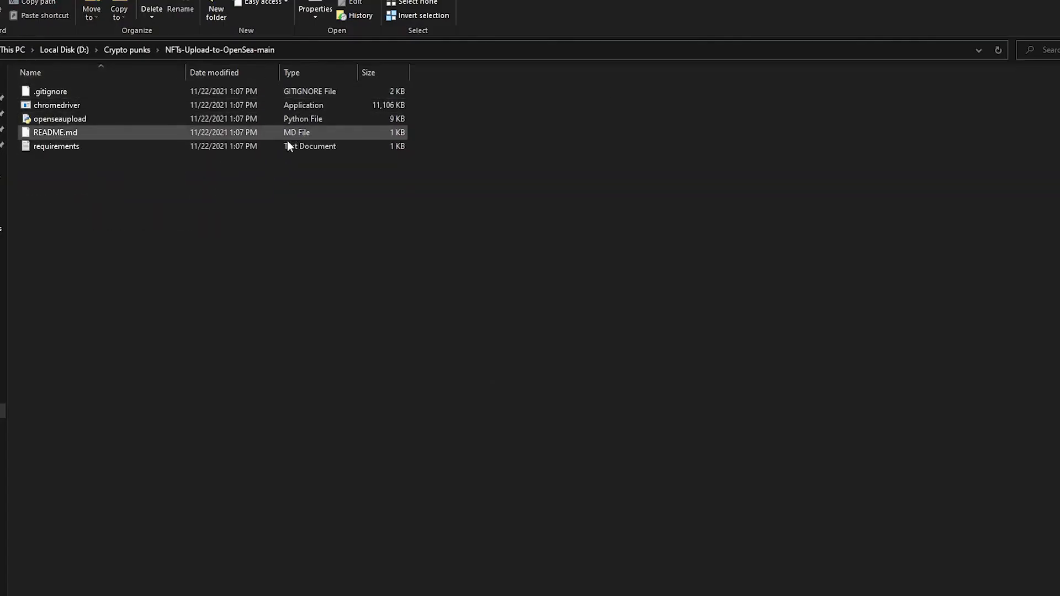
pyautogui.doubleClick(197, 145)
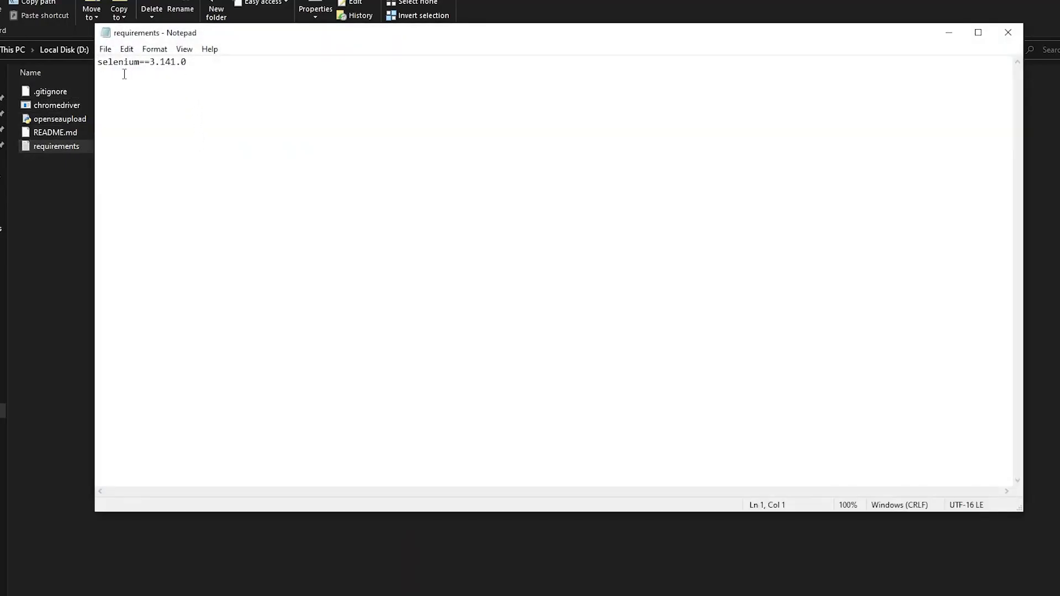
pyautogui.click(1004, 31)
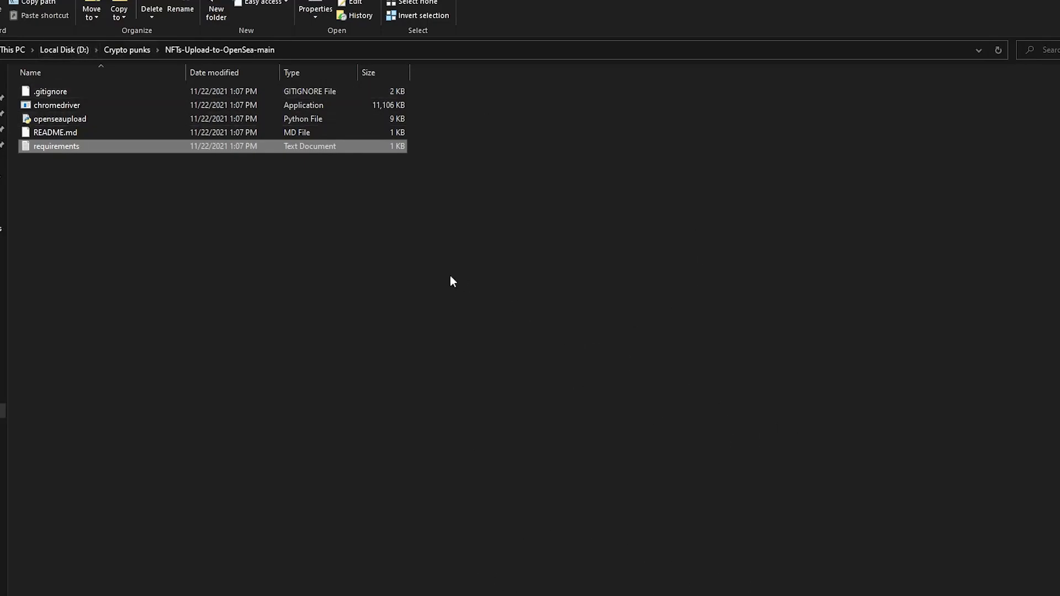
pyautogui.click(301, 377)
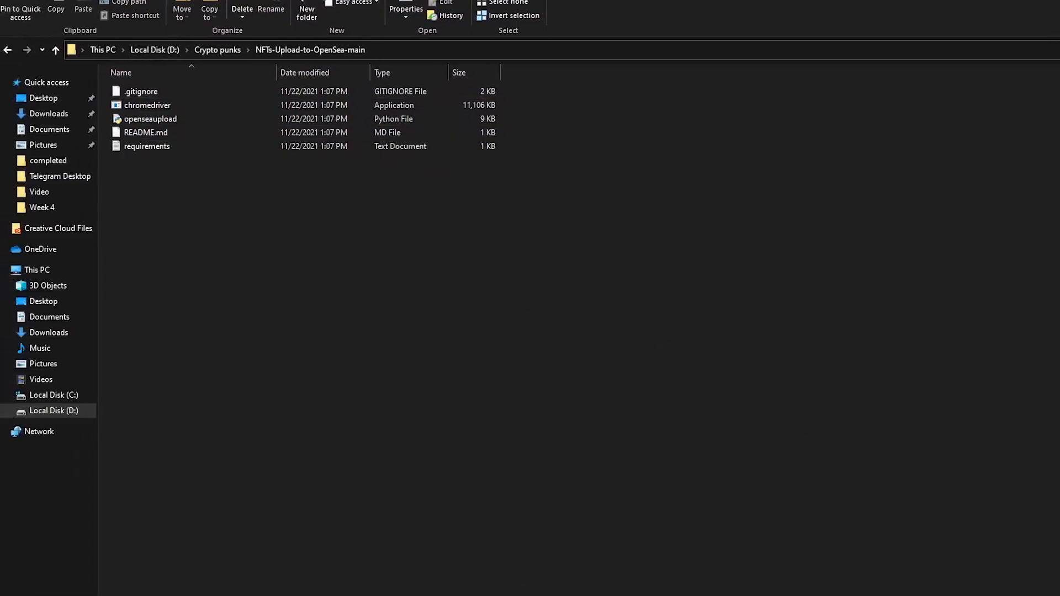
# Start Command Prompt and try to change its directory to D:\Crypto punks\NFTs-Upload-to-OpenSea-main
pyautogui.press('super')
pyautogui.write('c')
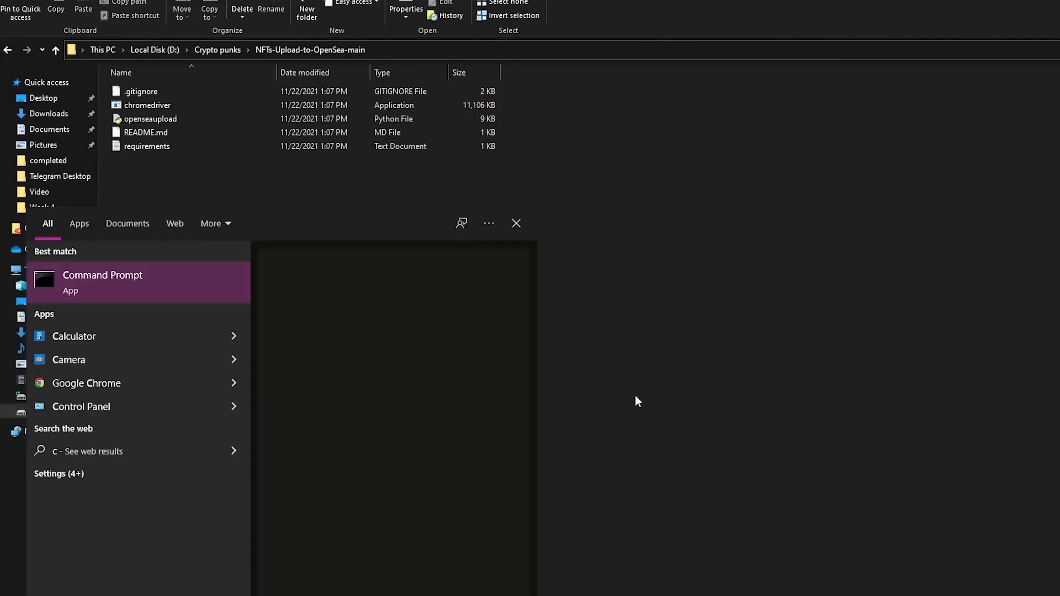
pyautogui.write('m')
pyautogui.press('Return')
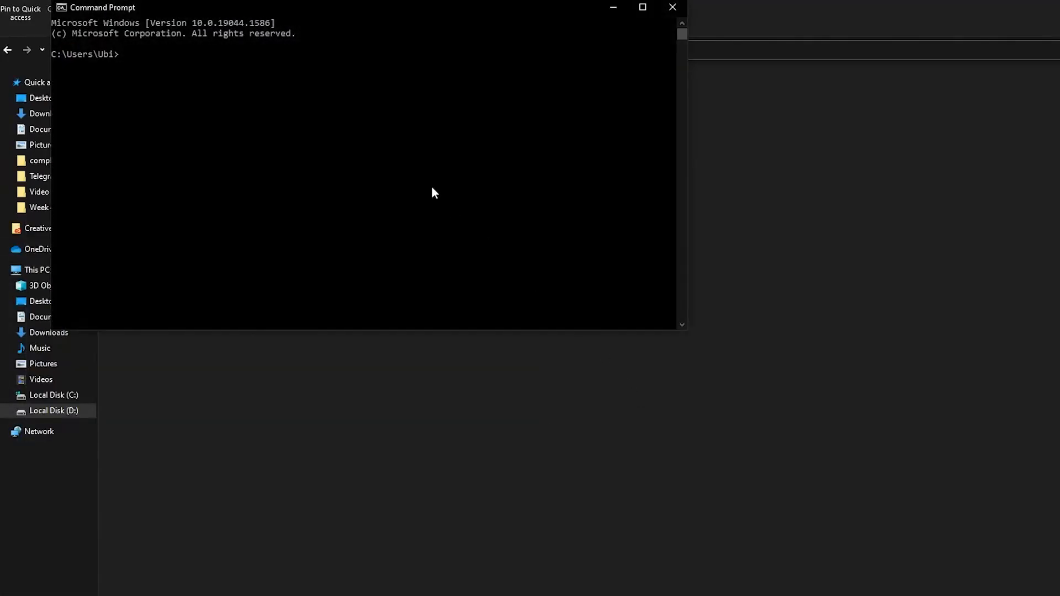
pyautogui.write('D:\\Crypto punks\\NFTs-Upload-to-OpenSea-main')
pyautogui.press('Return')
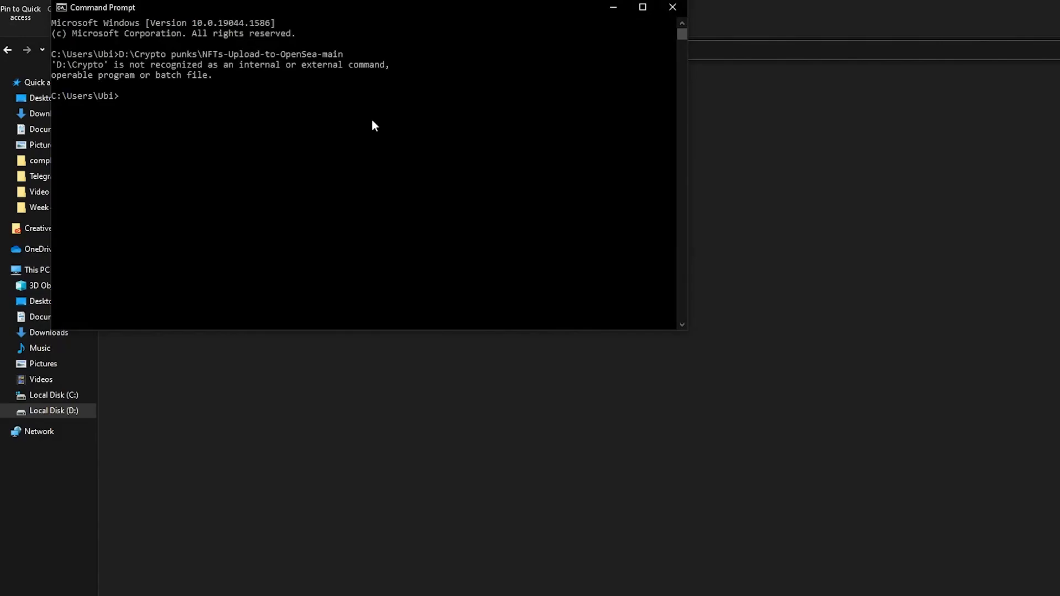
pyautogui.write('cd')
pyautogui.write('D:\\Crypto punks\\NFTs-Upload-to-OpenSea-main')
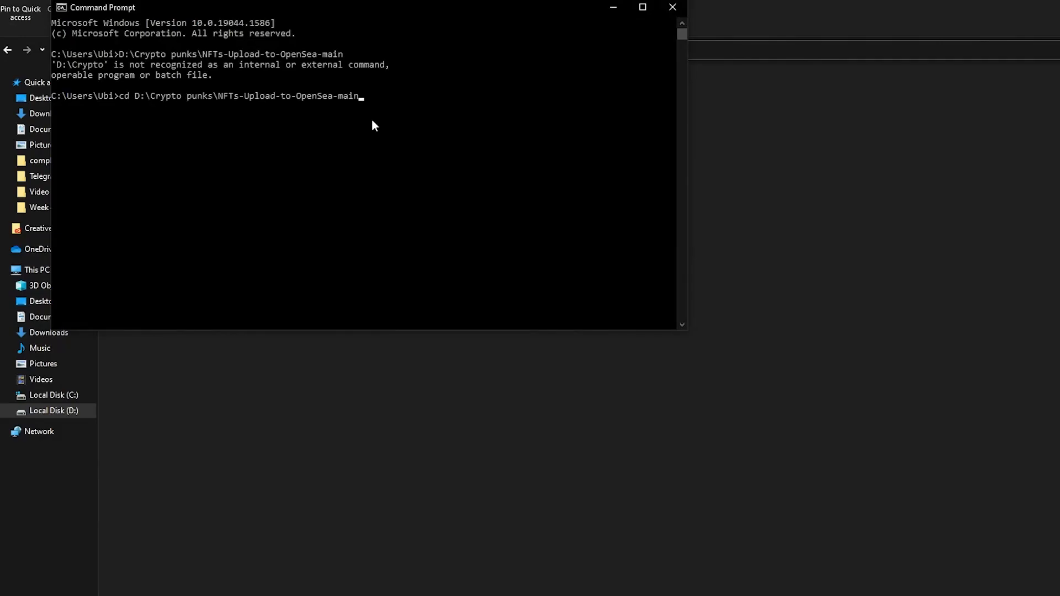
pyautogui.press('Return')
# Switch to File Explorer and copy the full path of NFTs-Upload-to-OpenSea-main inside Downloads\Compressed\Crypto punks
pyautogui.hotkey('alt', 'Tab')
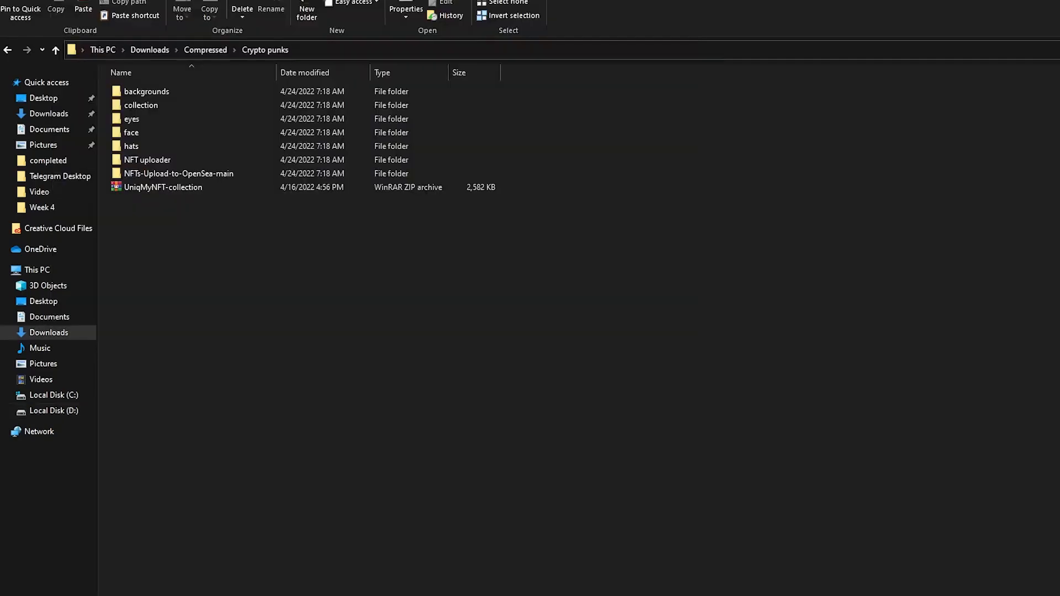
pyautogui.click(336, 50)
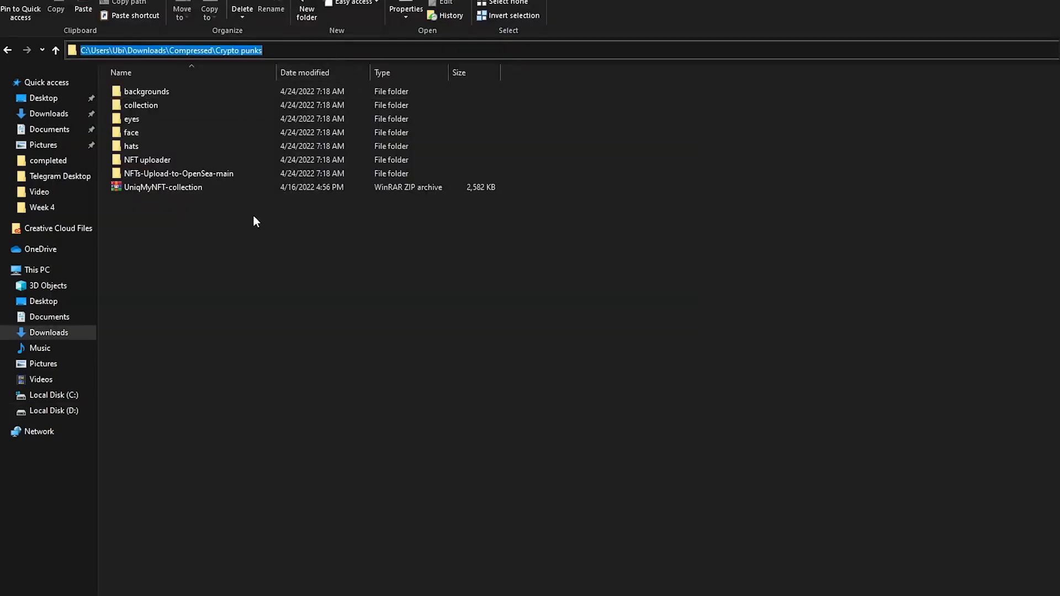
pyautogui.doubleClick(245, 173)
pyautogui.click(505, 50)
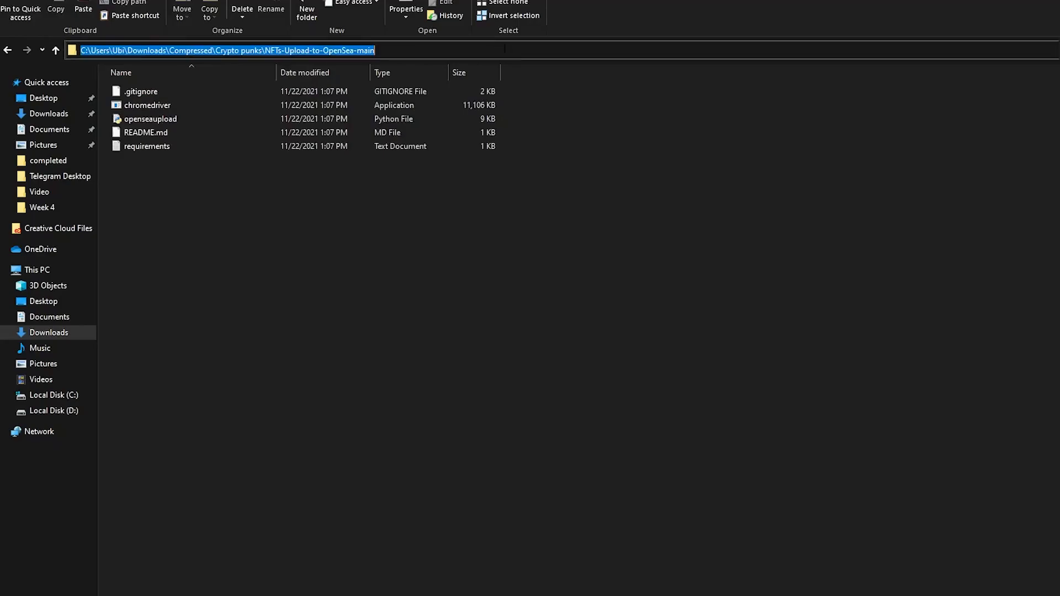
pyautogui.hotkey('ctrl', 'c')
pyautogui.click(648, 191)
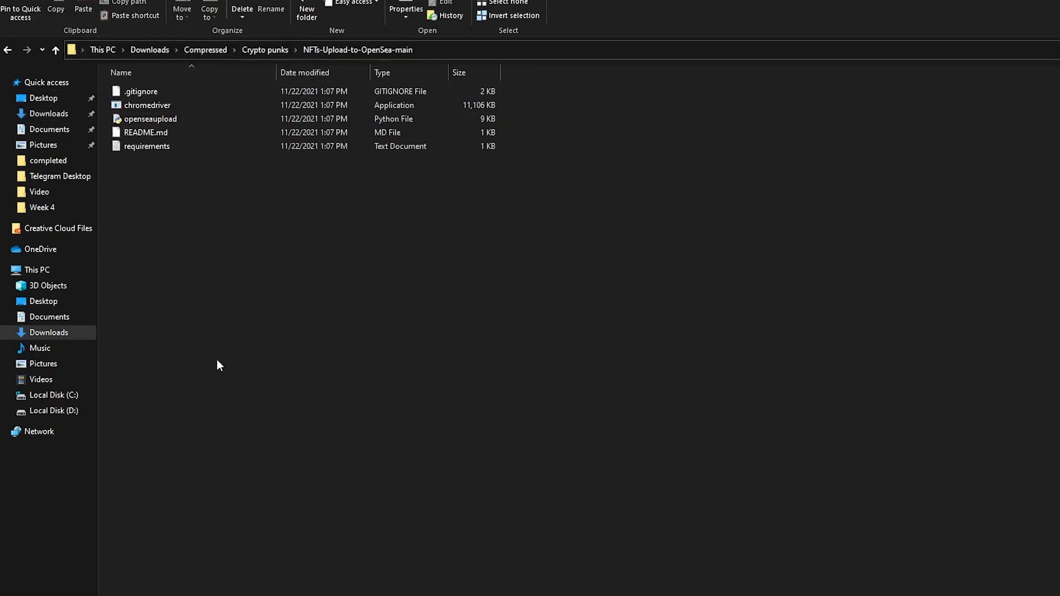
# Switch to the administrator Command Prompt and use cd to change to the copied NFTs-Upload-to-OpenSea-main path
pyautogui.hotkey('alt', 'Tab')
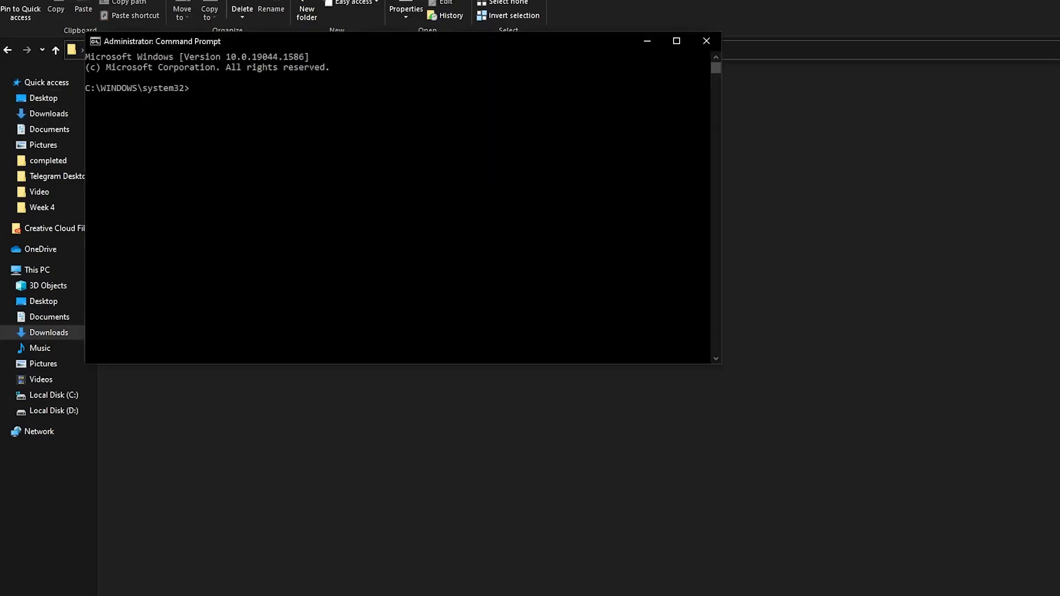
pyautogui.write('cd')
pyautogui.hotkey('ctrl', 'v')
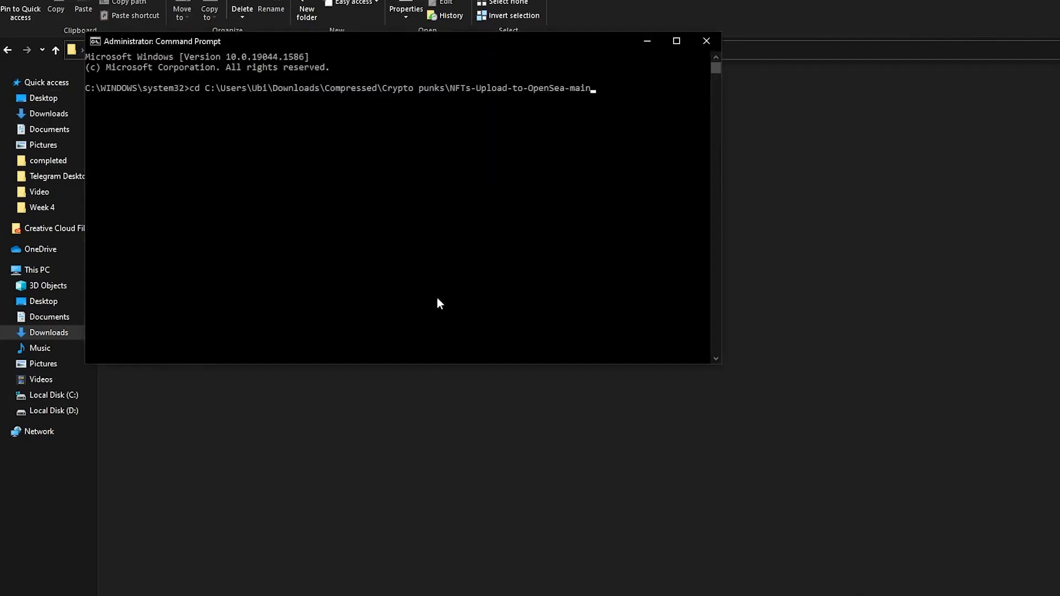
pyautogui.press('Return')
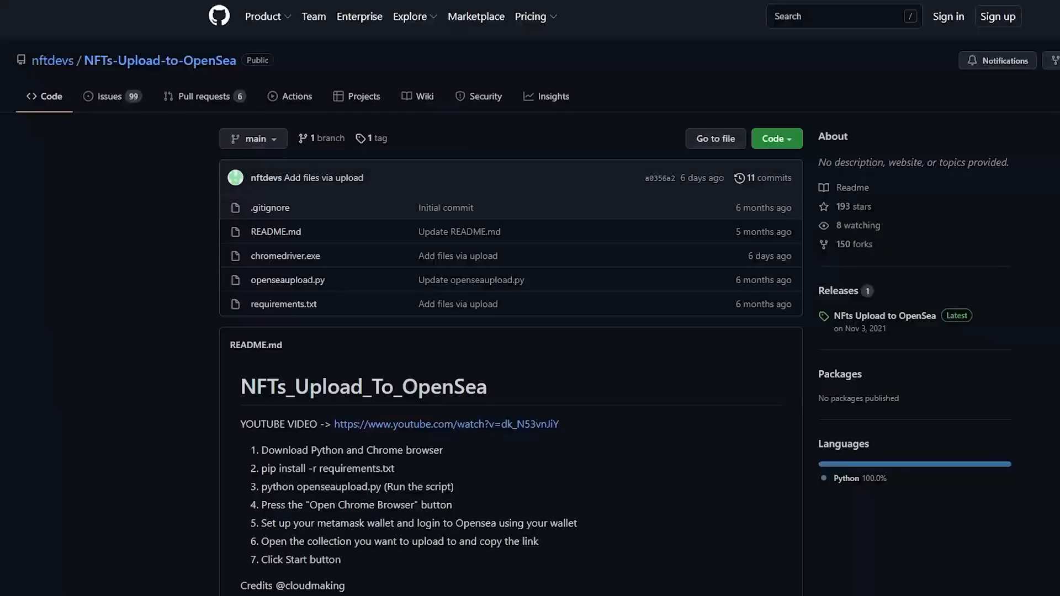
# Copy the command pip install -r requirements.txt from the GitHub README and run it in the administrator Command Prompt
pyautogui.scroll(-1, 292, 415)
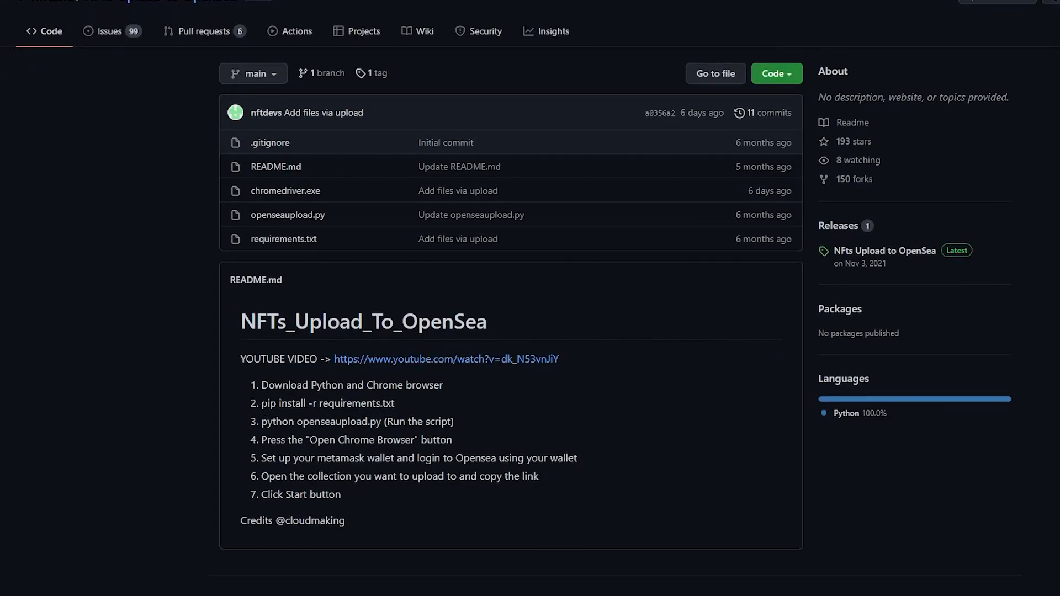
pyautogui.moveTo(261, 404); pyautogui.dragTo(398, 411)
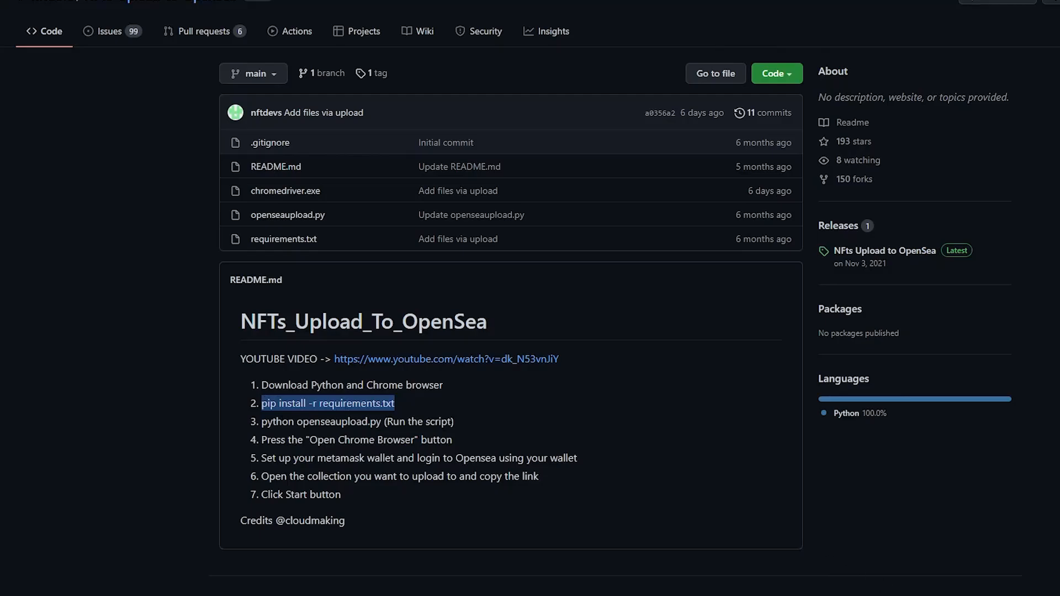
pyautogui.hotkey('alt', 'Tab')
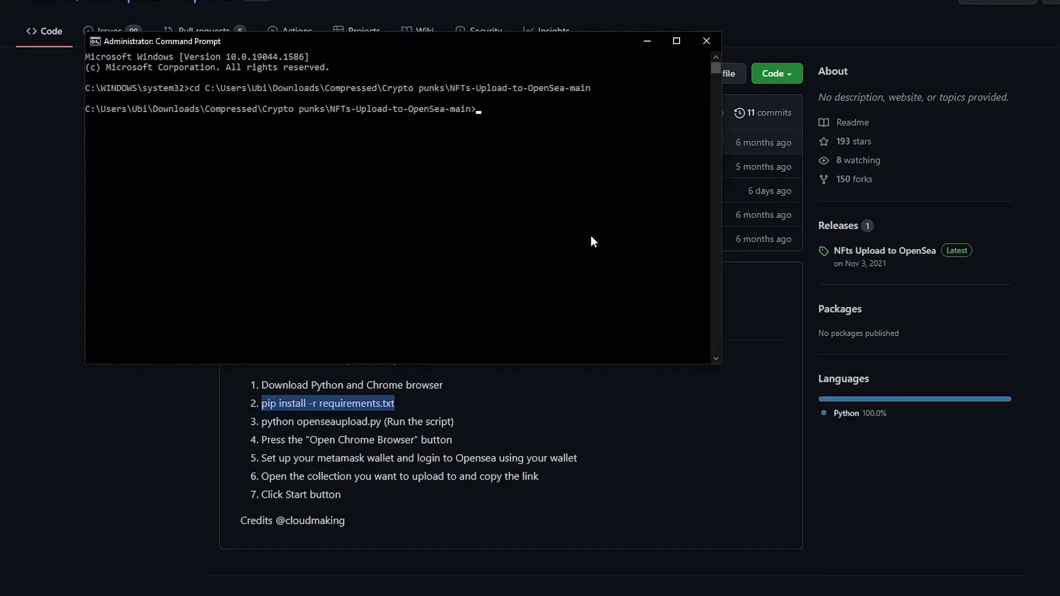
pyautogui.hotkey('ctrl', 'v')
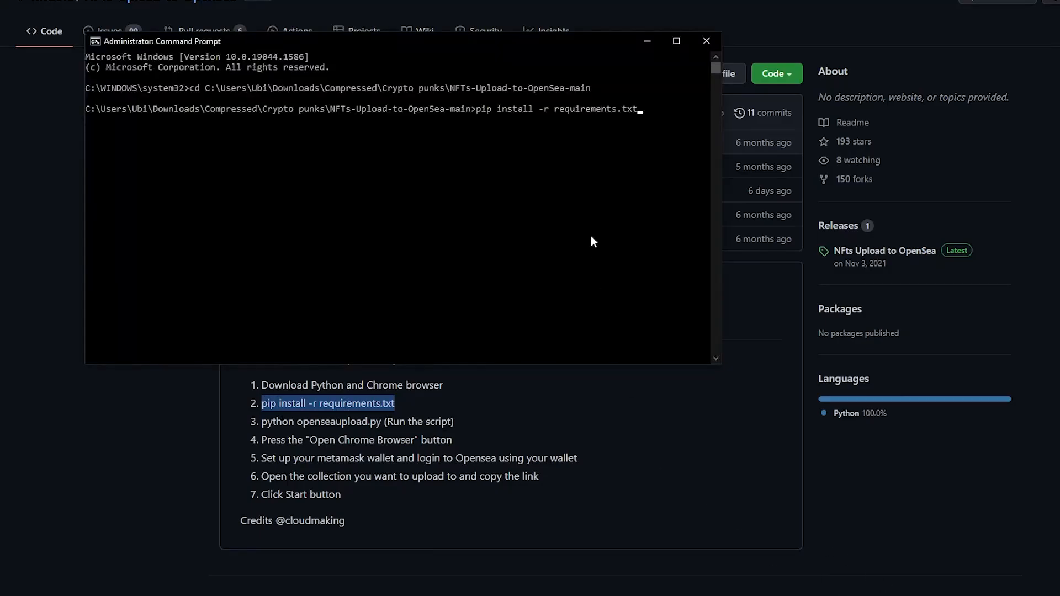
pyautogui.press('Return')
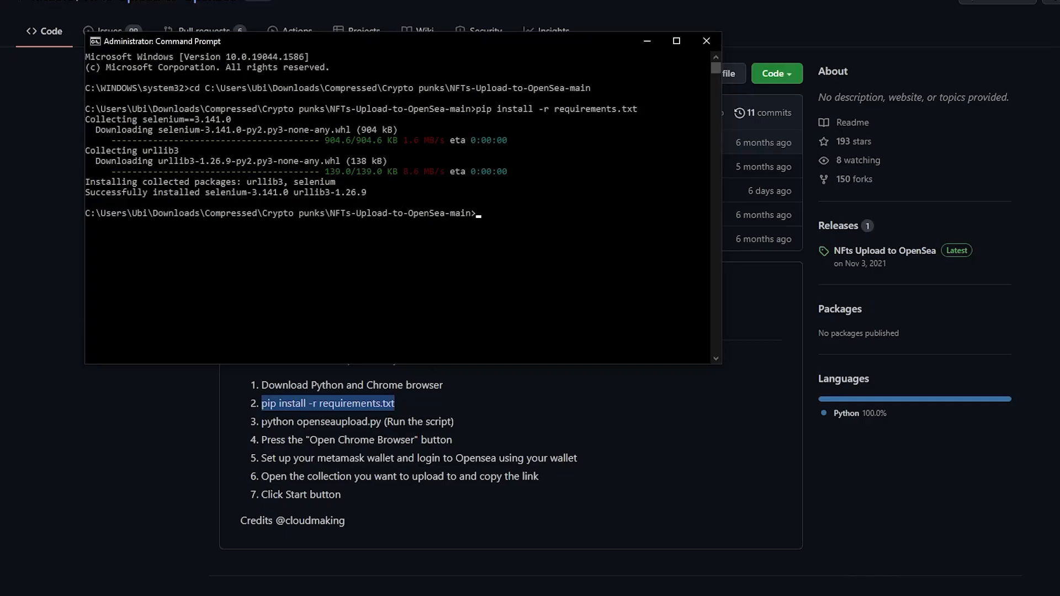
# Copy python openseaupload.py from the README, run it in Command Prompt, and reposition the uploader window slightly
pyautogui.moveTo(261, 421); pyautogui.dragTo(381, 421)
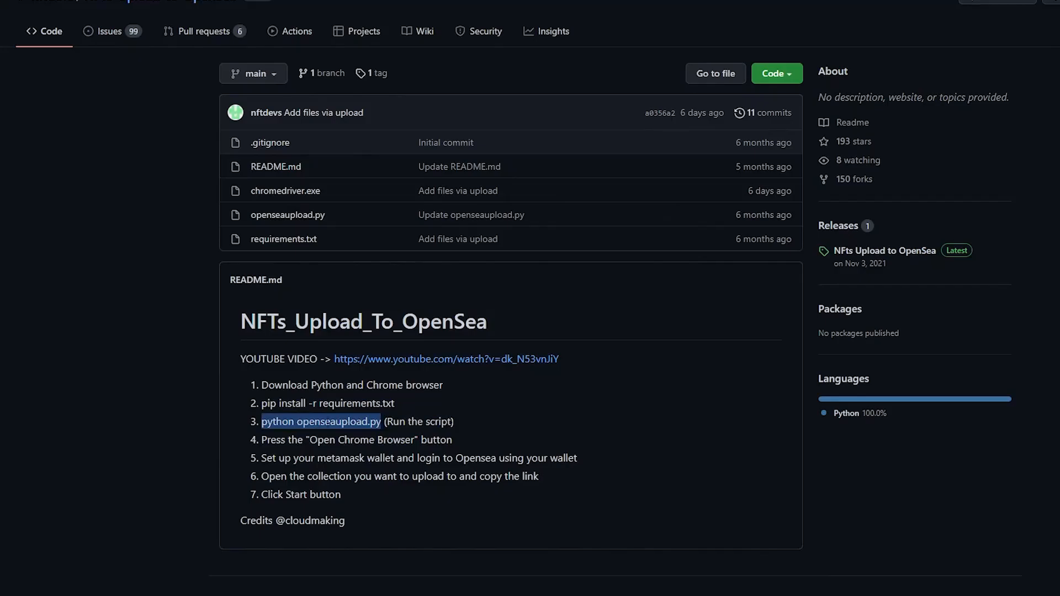
pyautogui.hotkey('alt', 'Tab')
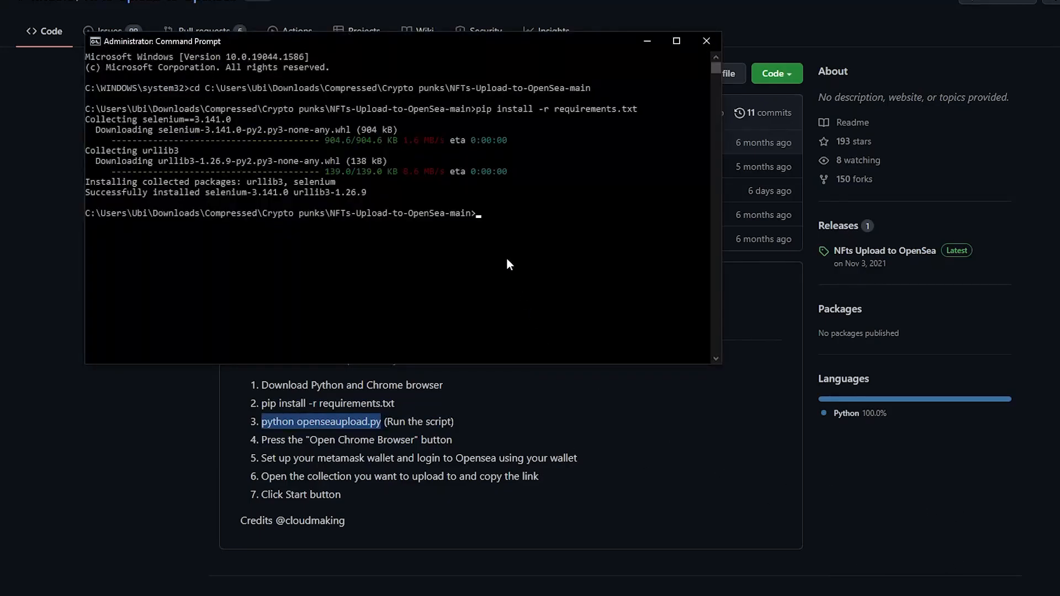
pyautogui.hotkey('ctrl', 'v')
pyautogui.press('Return')
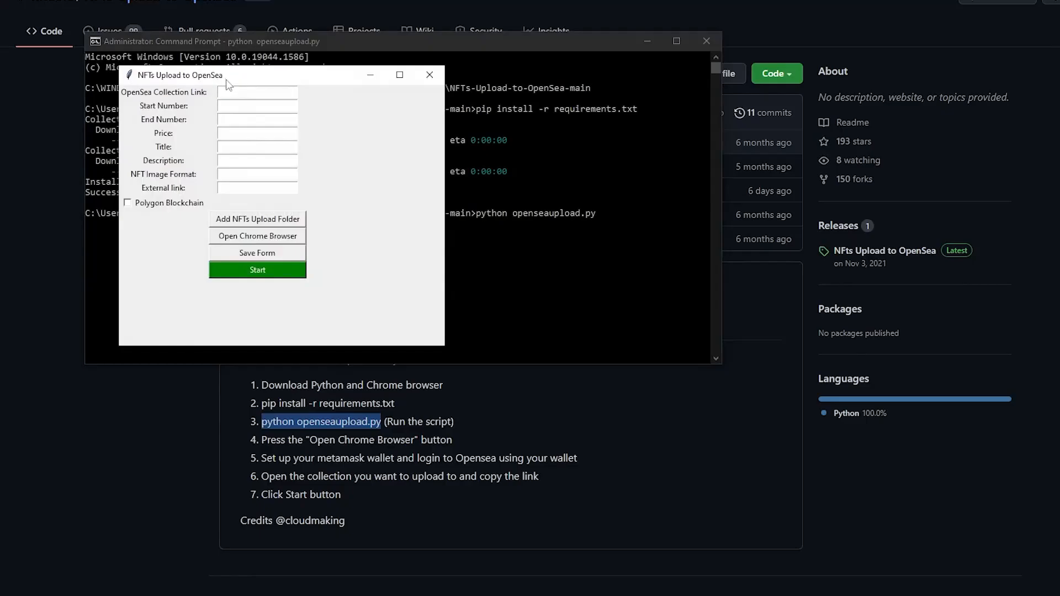
pyautogui.moveTo(227, 80)
pyautogui.mouseDown()
pyautogui.moveTo(195, 81)
pyautogui.moveTo(278, 55)
pyautogui.moveTo(230, 68)
pyautogui.mouseUp()
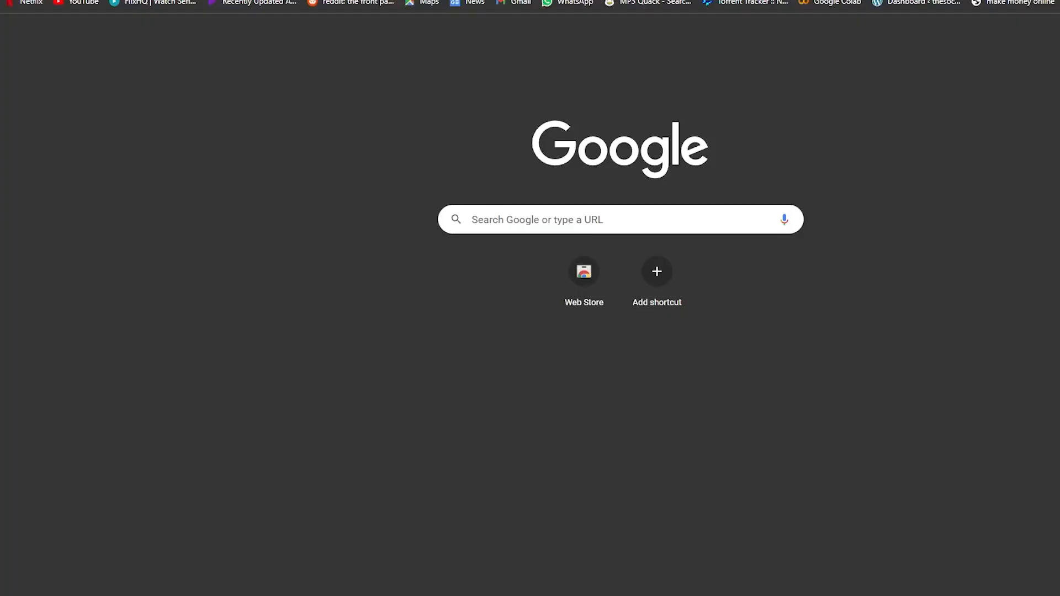
# Switch to Chrome, open the OpenSea website, and go to the account's My Collections page
pyautogui.write('op')
pyautogui.press('Return')
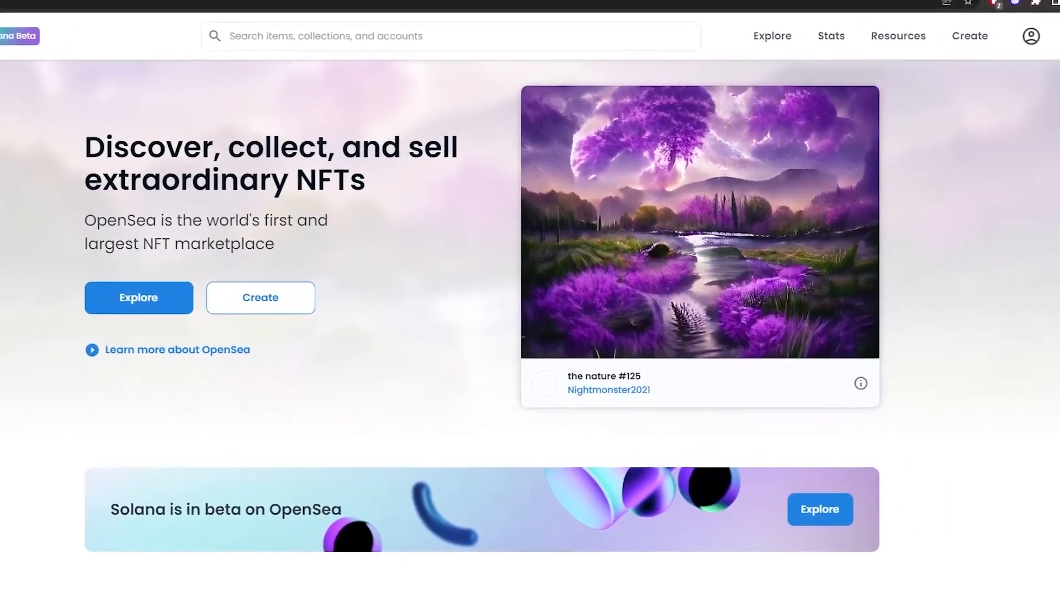
pyautogui.click(1036, 44)
pyautogui.click(830, 67)
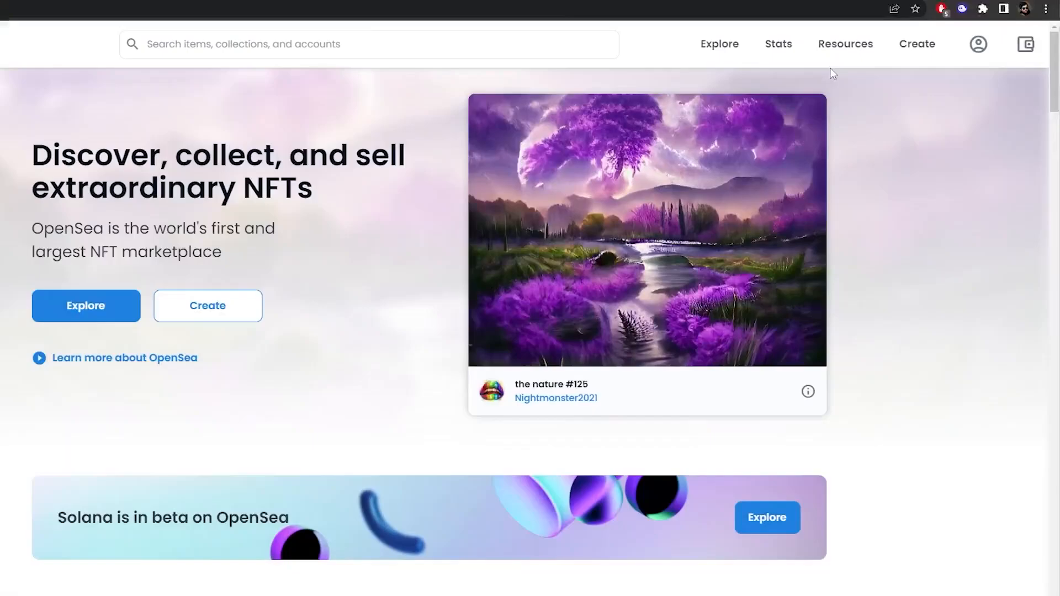
pyautogui.click(987, 55)
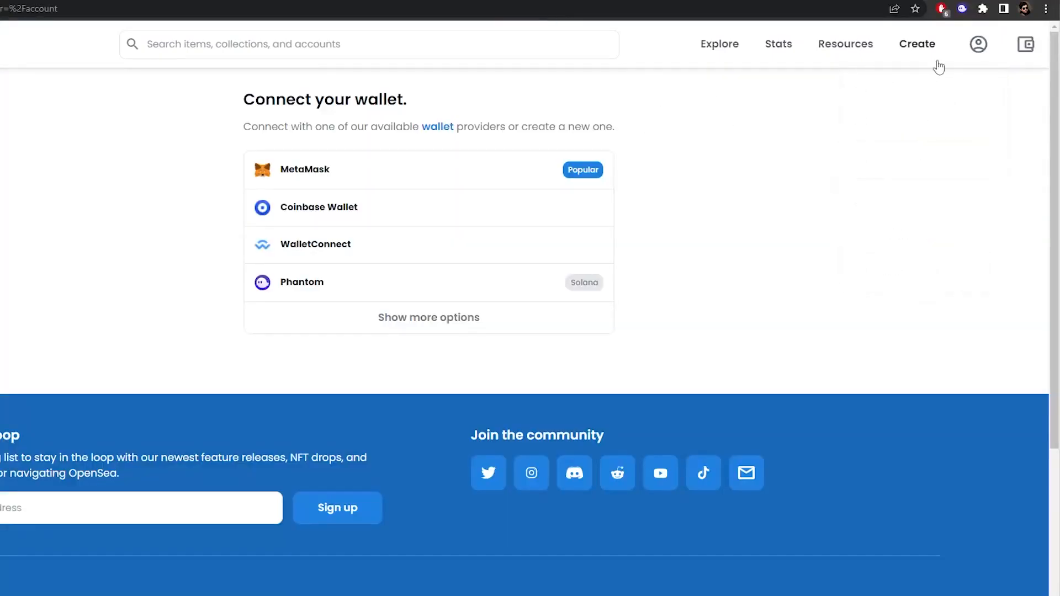
pyautogui.moveTo(987, 44)
pyautogui.click(904, 193)
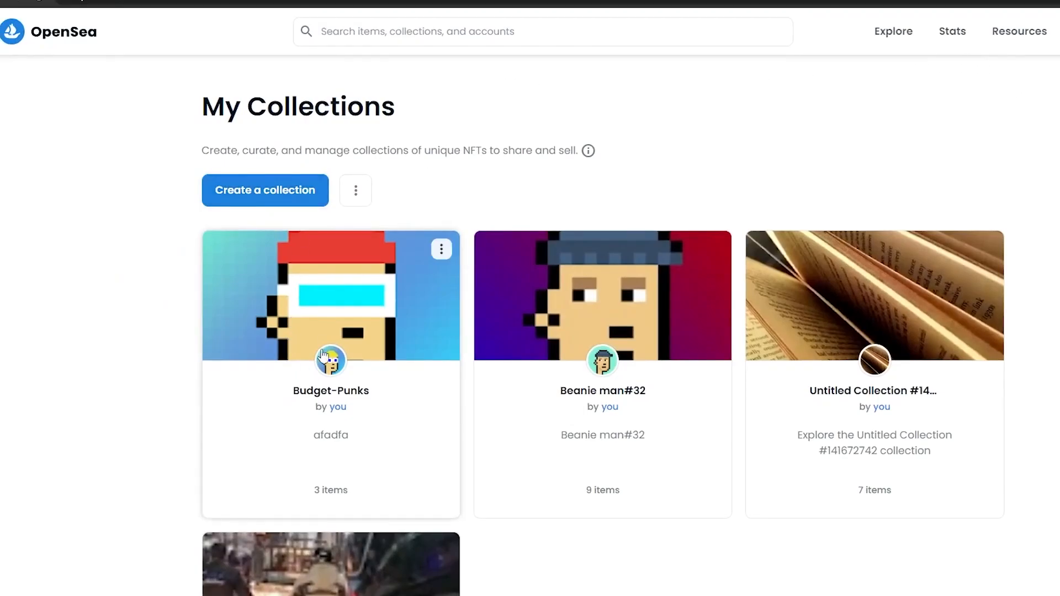
# Open the Budget-Punks collection and check the options available for its individual items
pyautogui.click(350, 310)
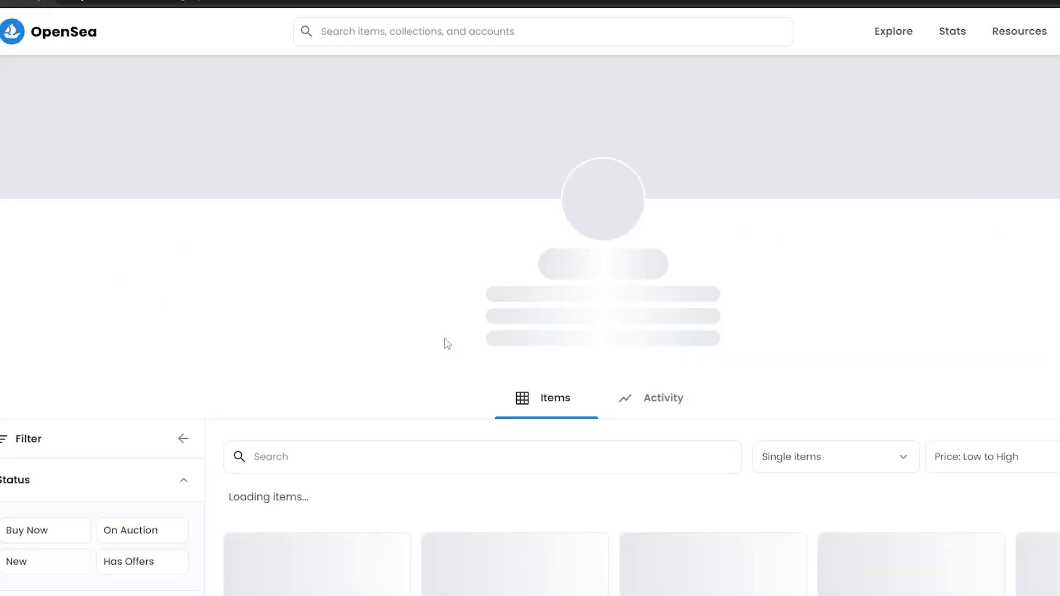
pyautogui.scroll(-5, 436, 348)
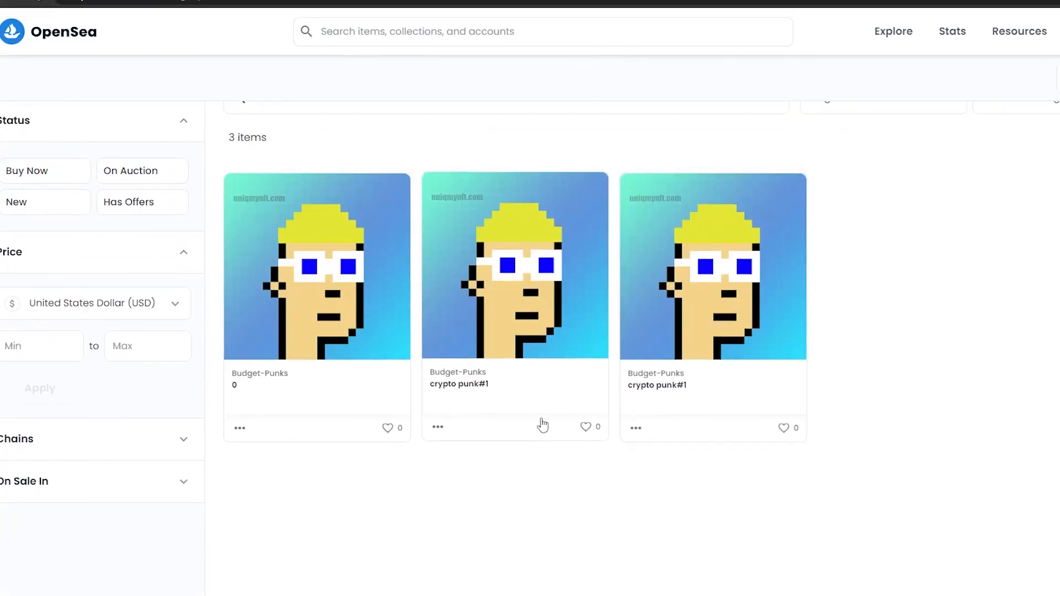
pyautogui.click(634, 428)
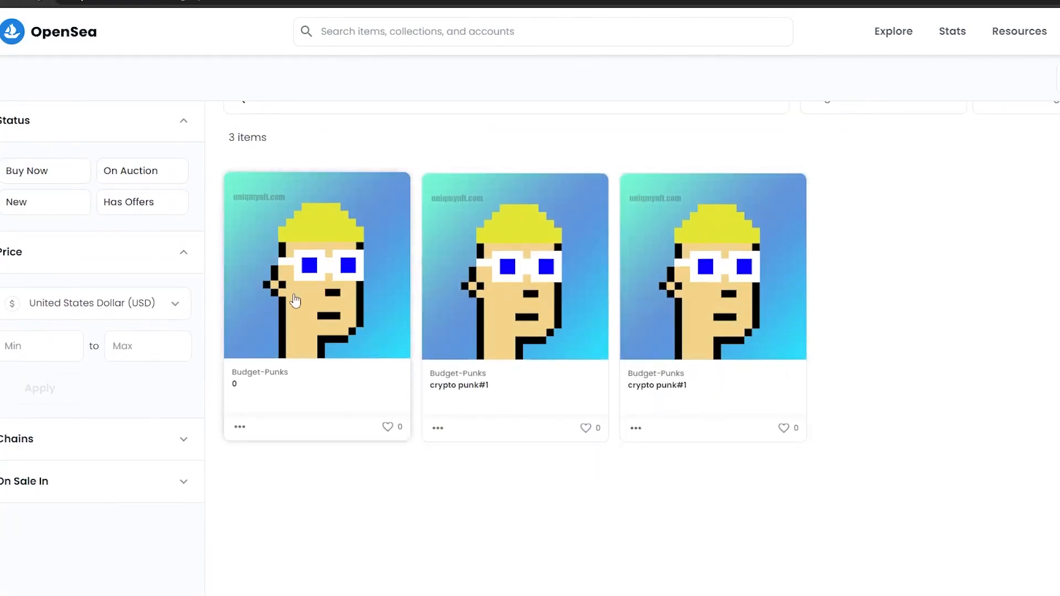
pyautogui.click(244, 431)
pyautogui.click(333, 451)
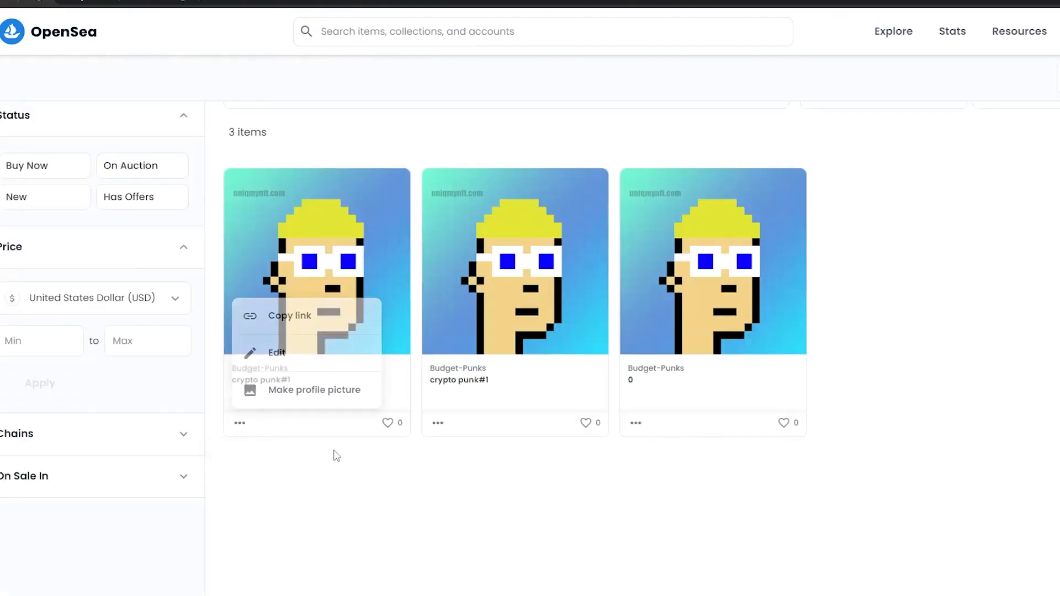
# Copy the Budget-Punks collection page's URL and paste it into the uploader as the OpenSea collection link
pyautogui.scroll(7, 726, 440)
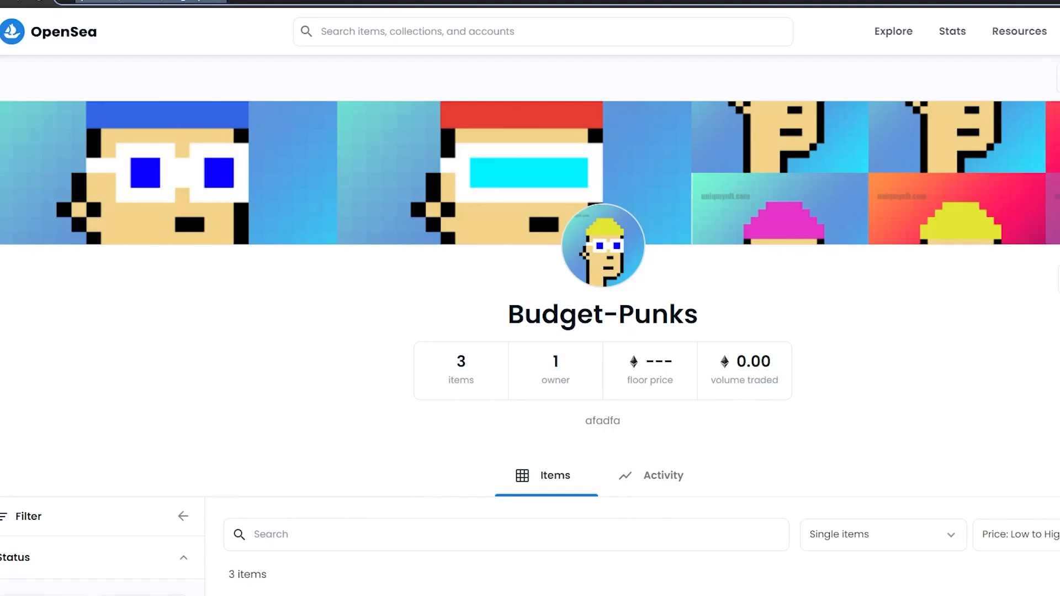
pyautogui.click(931, 595)
pyautogui.click(966, 595)
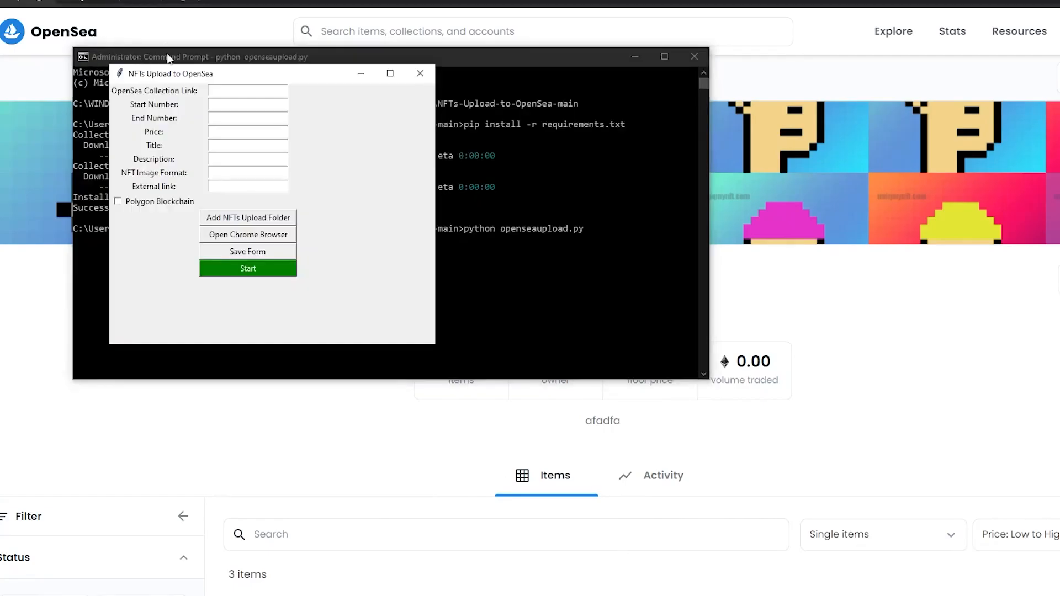
pyautogui.hotkey('ctrl', 'v')
# Check the image numbering in the Crypto punks collection's assets folder, and set the uploader's start number to 0 and end number to 49
pyautogui.click(210, 104)
pyautogui.click(238, 118)
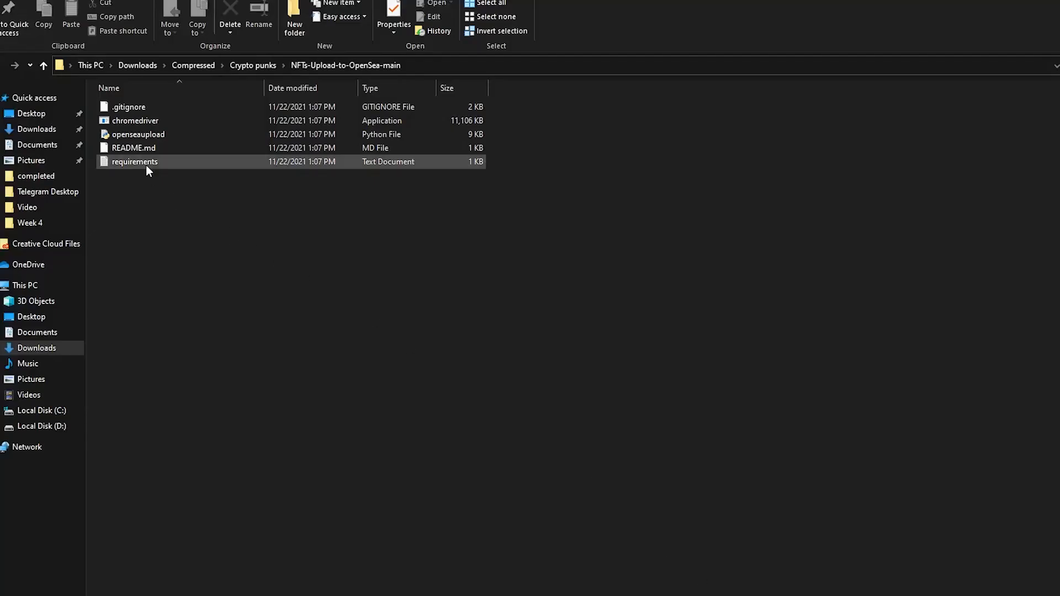
pyautogui.hotkey('alt', 'Up')
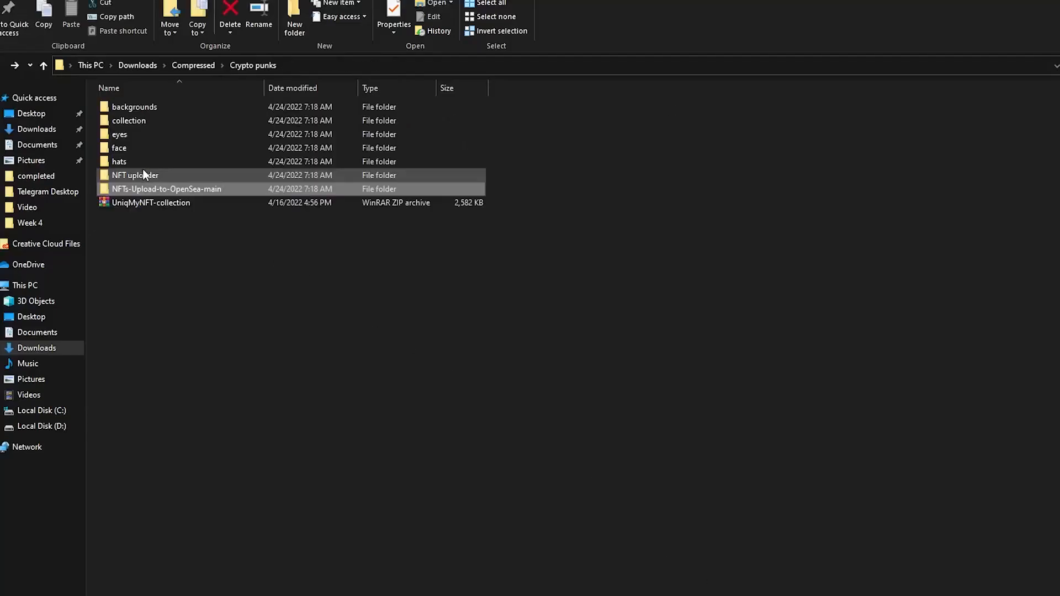
pyautogui.doubleClick(147, 120)
pyautogui.doubleClick(143, 109)
pyautogui.click(134, 145)
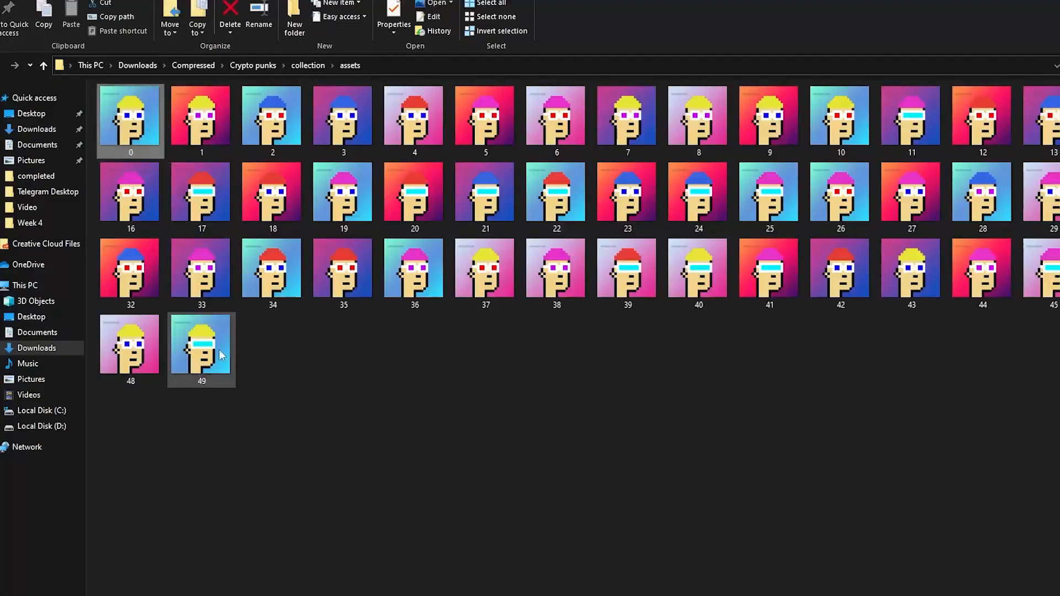
pyautogui.click(205, 356)
pyautogui.click(497, 450)
pyautogui.hotkey('alt', 'Tab')
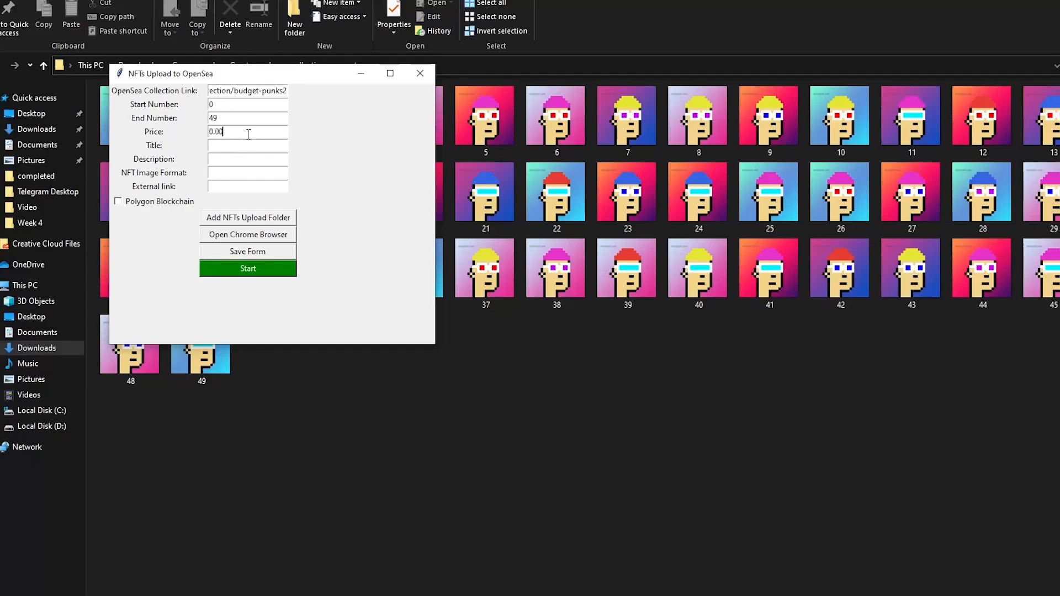
# Set the price to 0.0005, enter the title "Budget punks #" and paste the collection's description into the upload form
pyautogui.click(257, 150)
pyautogui.write('Budget punks #')
pyautogui.click(282, 148)
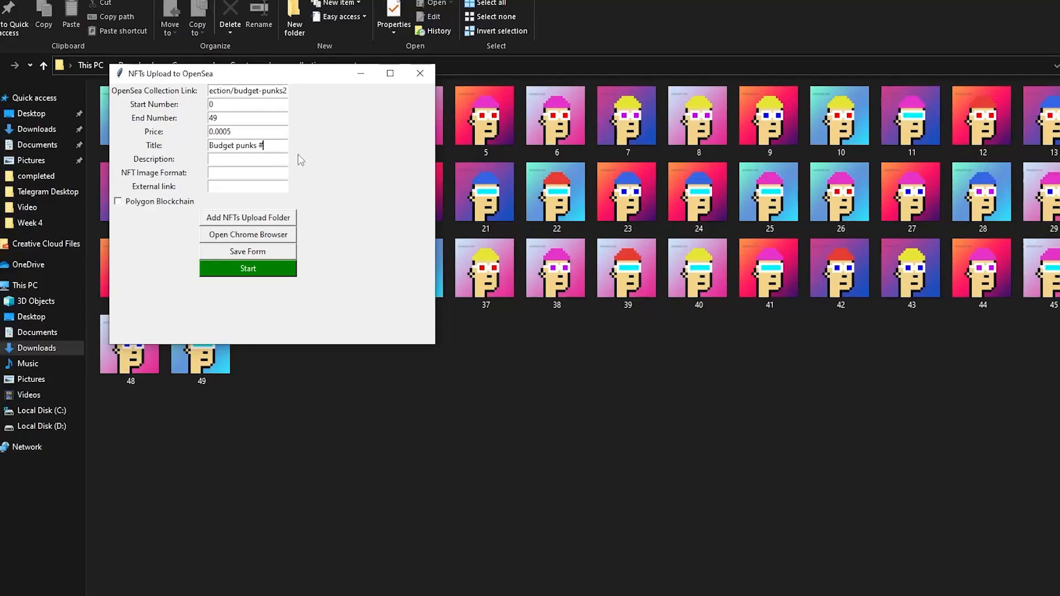
pyautogui.click(260, 161)
pyautogui.hotkey('ctrl', 'v')
# Copy the file extension from the properties of image 38 and set the NFT image format to .png
pyautogui.rightClick(582, 271)
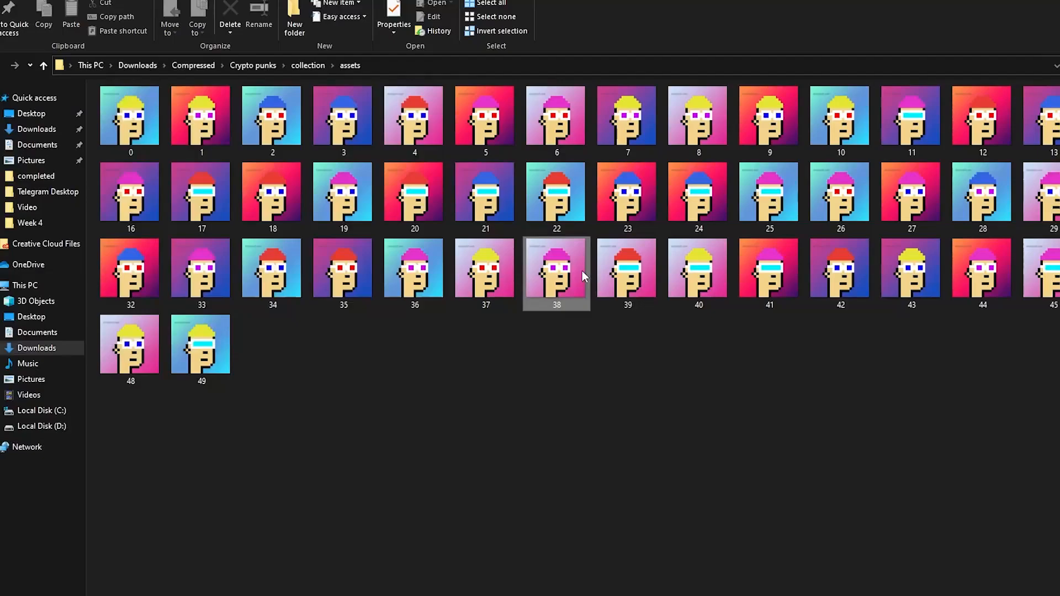
pyautogui.click(625, 595)
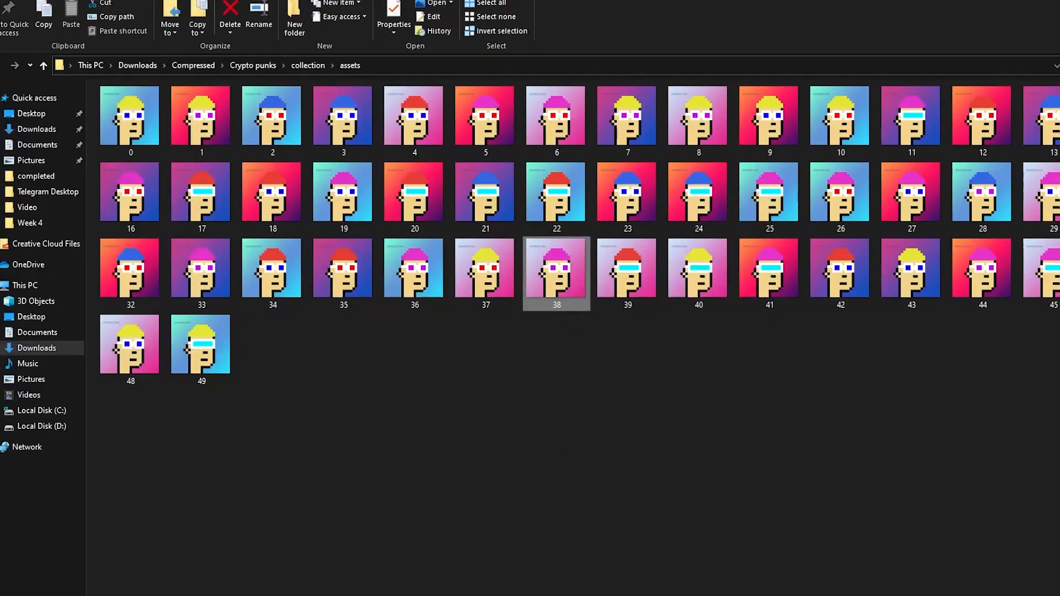
pyautogui.moveTo(682, 356); pyautogui.dragTo(689, 354)
pyautogui.hotkey('ctrl', 'c')
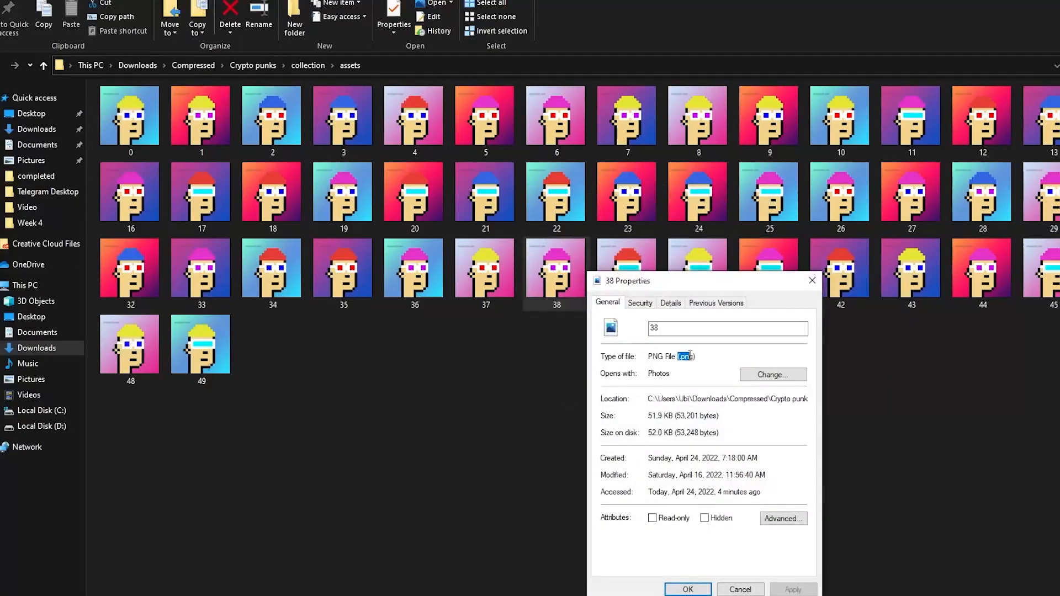
pyautogui.click(697, 371)
pyautogui.click(740, 589)
pyautogui.click(651, 595)
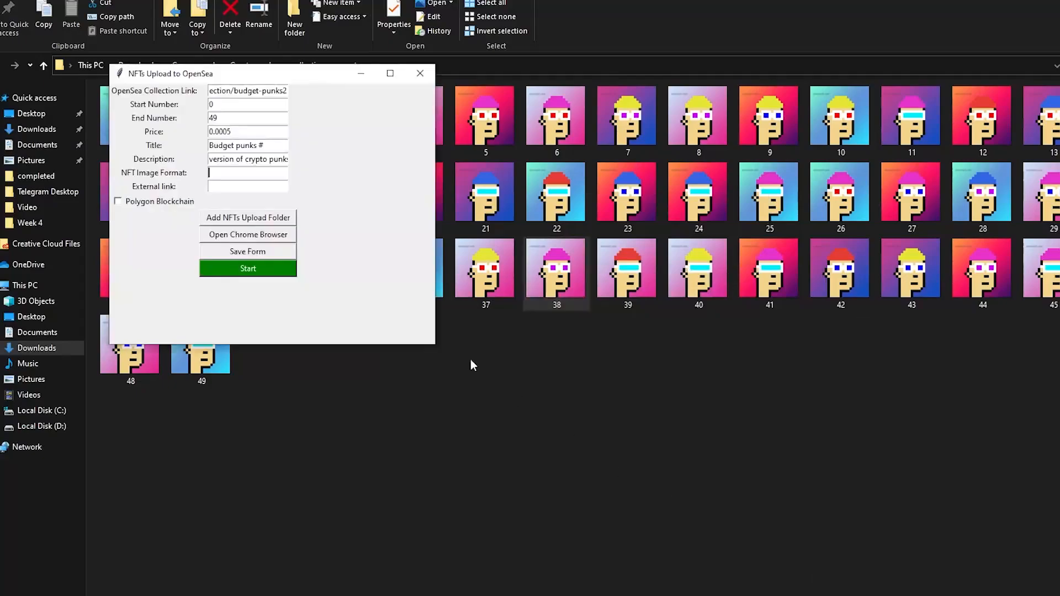
pyautogui.hotkey('ctrl', 'v')
# Enable the Polygon Blockchain option and set the NFTs upload folder to Downloads > Compressed > Crypto punks > collection > assets
pyautogui.click(255, 189)
pyautogui.click(237, 218)
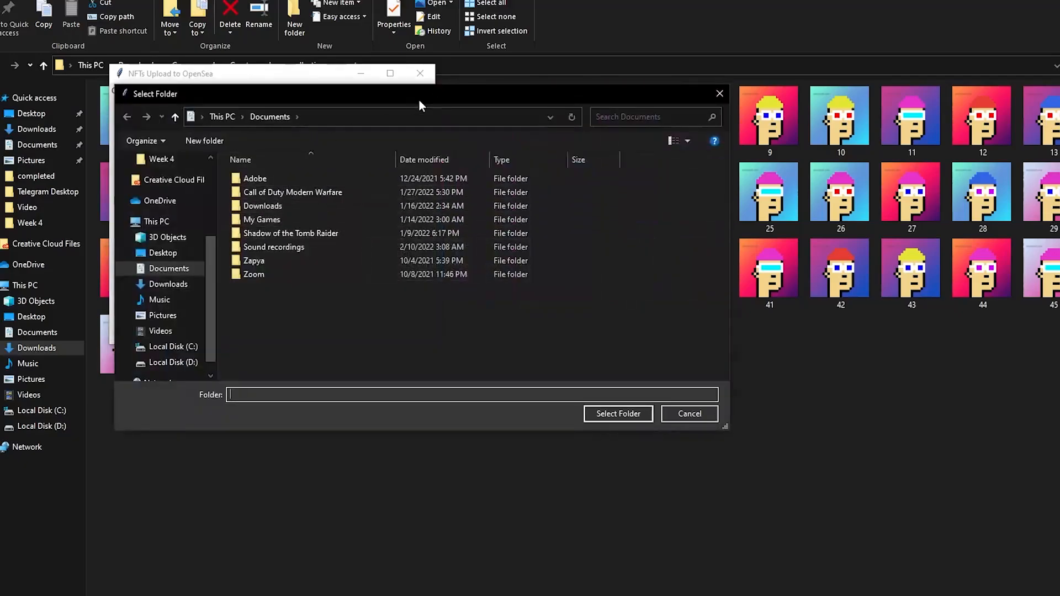
pyautogui.moveTo(419, 102); pyautogui.dragTo(683, 72)
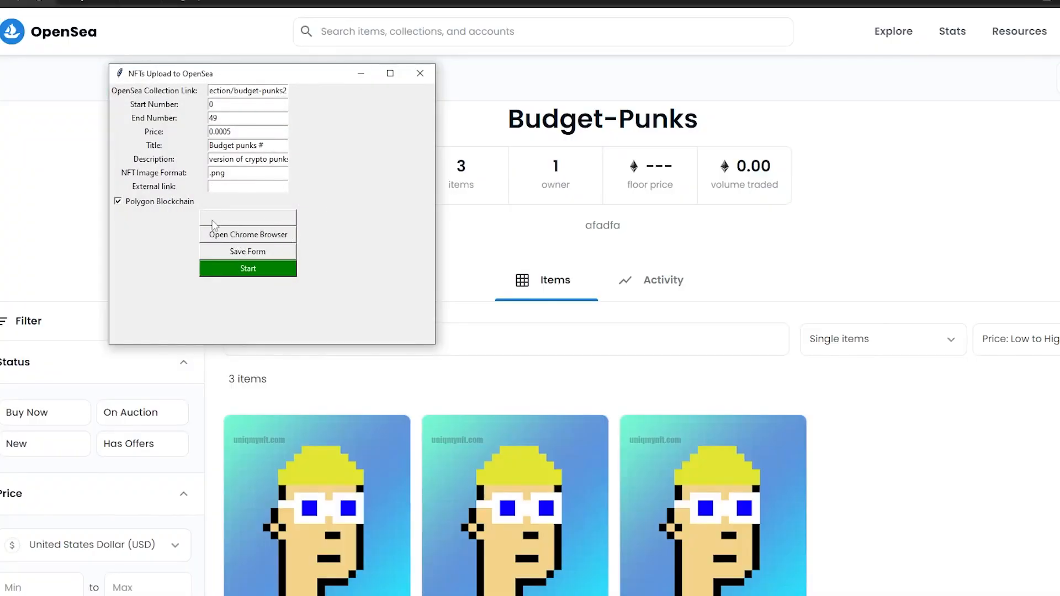
pyautogui.click(226, 221)
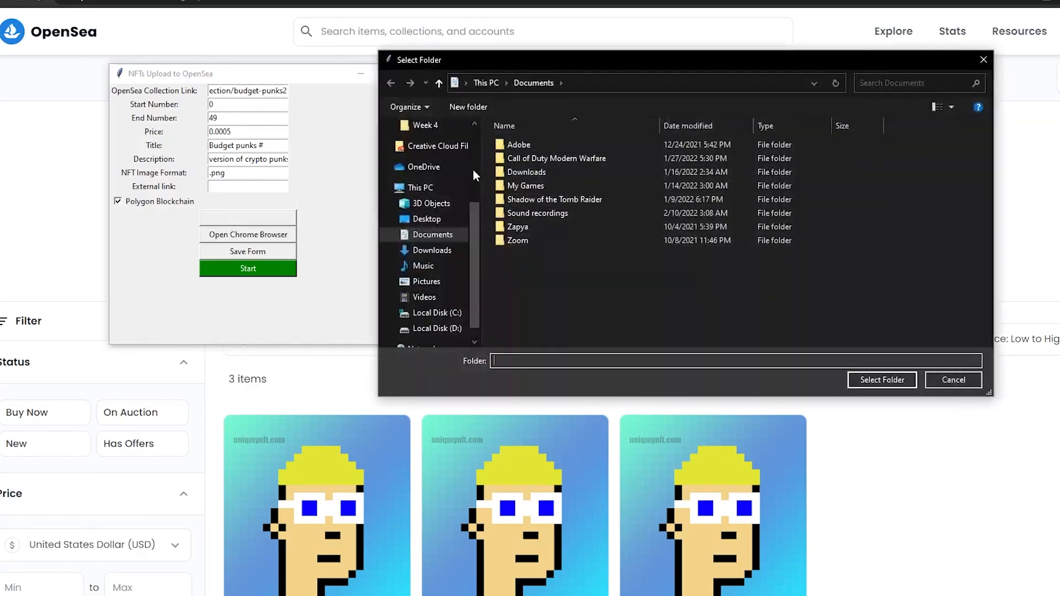
pyautogui.scroll(2, 428, 221)
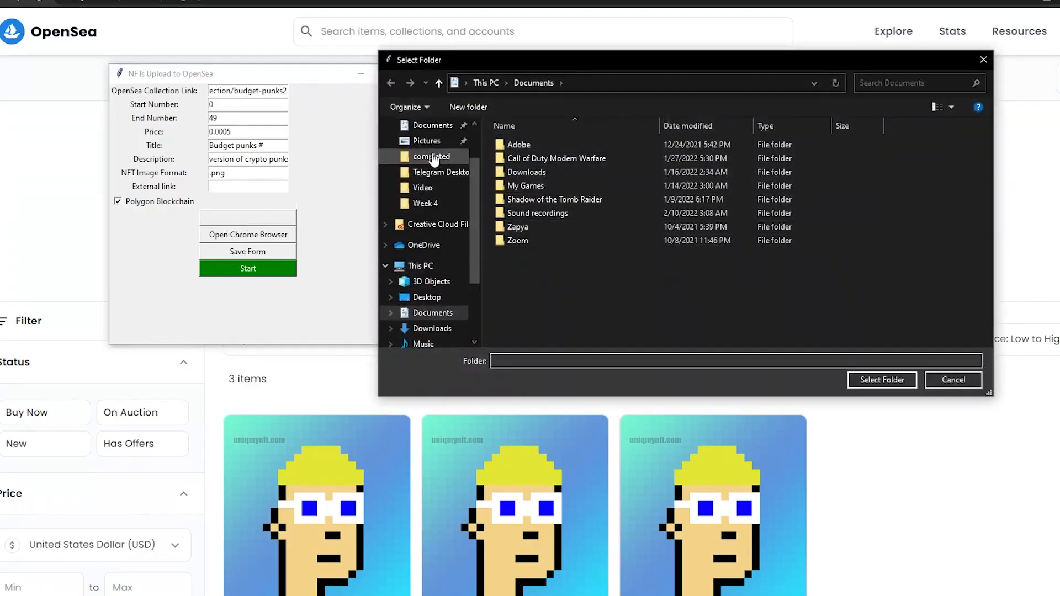
pyautogui.click(434, 157)
pyautogui.click(431, 171)
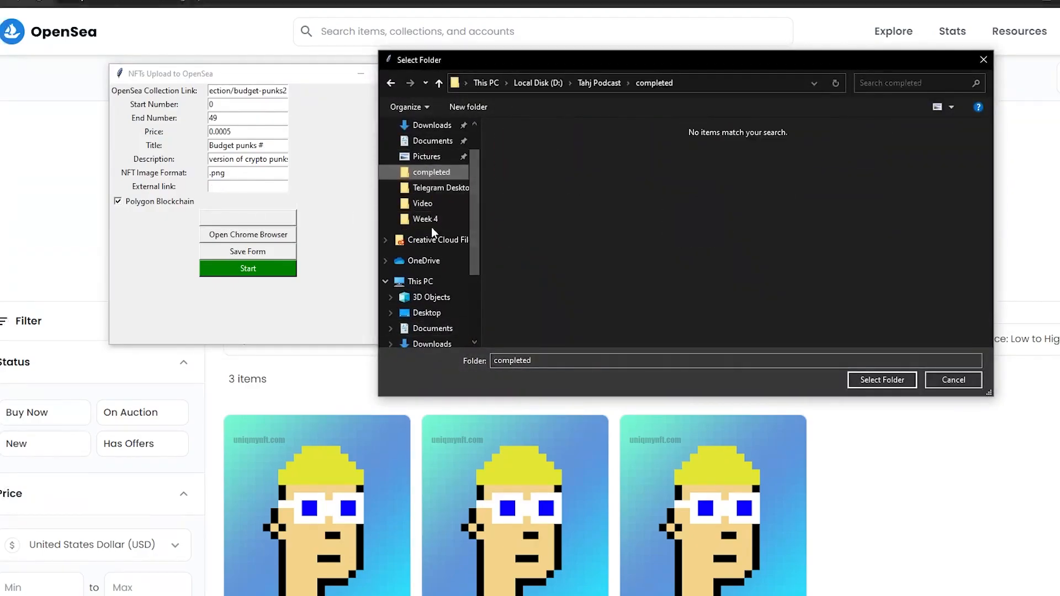
pyautogui.scroll(1, 431, 227)
pyautogui.click(432, 167)
pyautogui.doubleClick(532, 163)
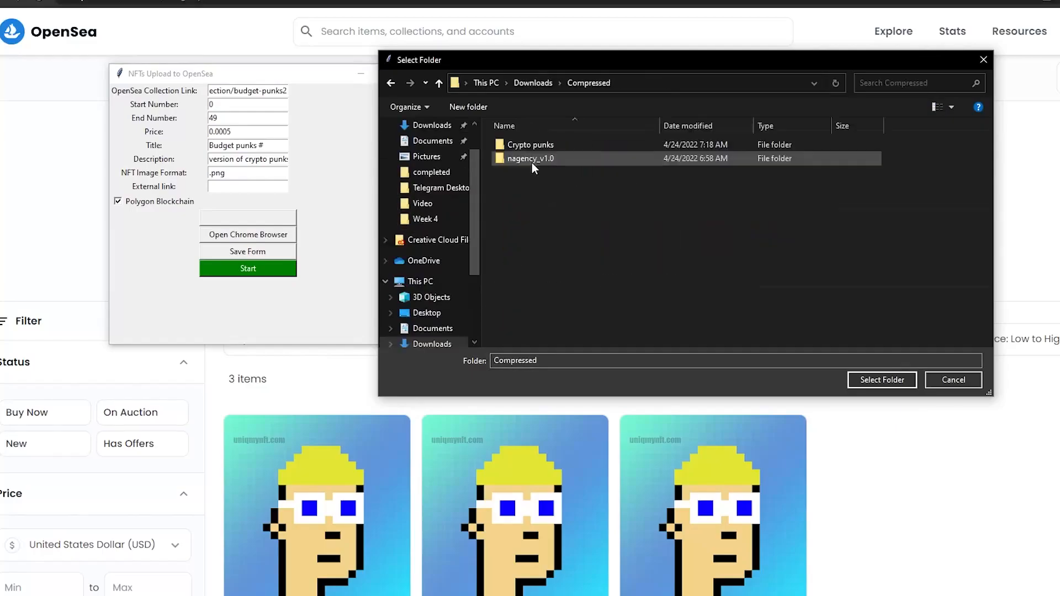
pyautogui.doubleClick(531, 145)
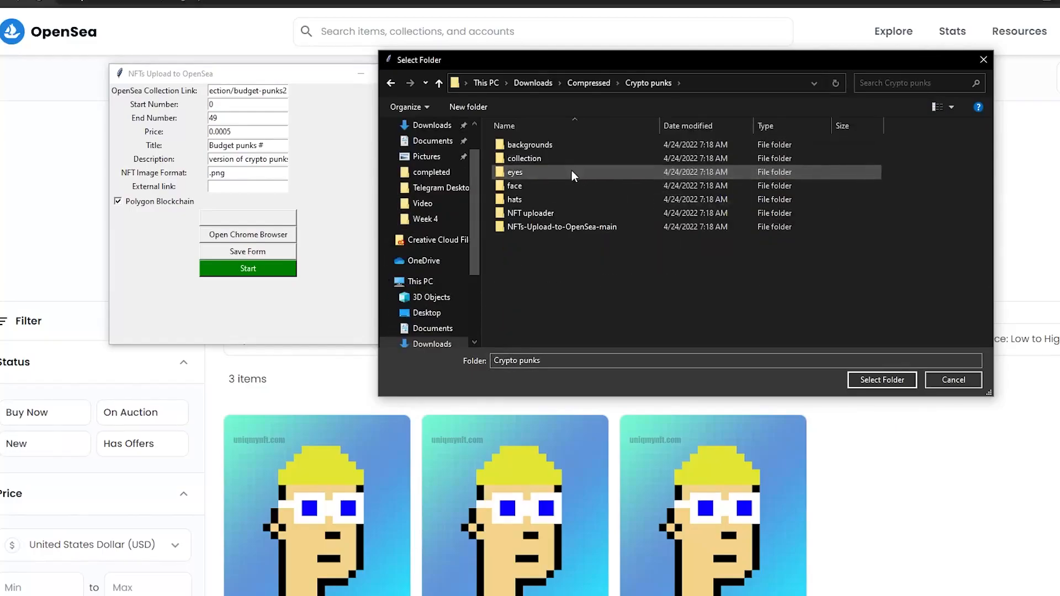
pyautogui.doubleClick(572, 158)
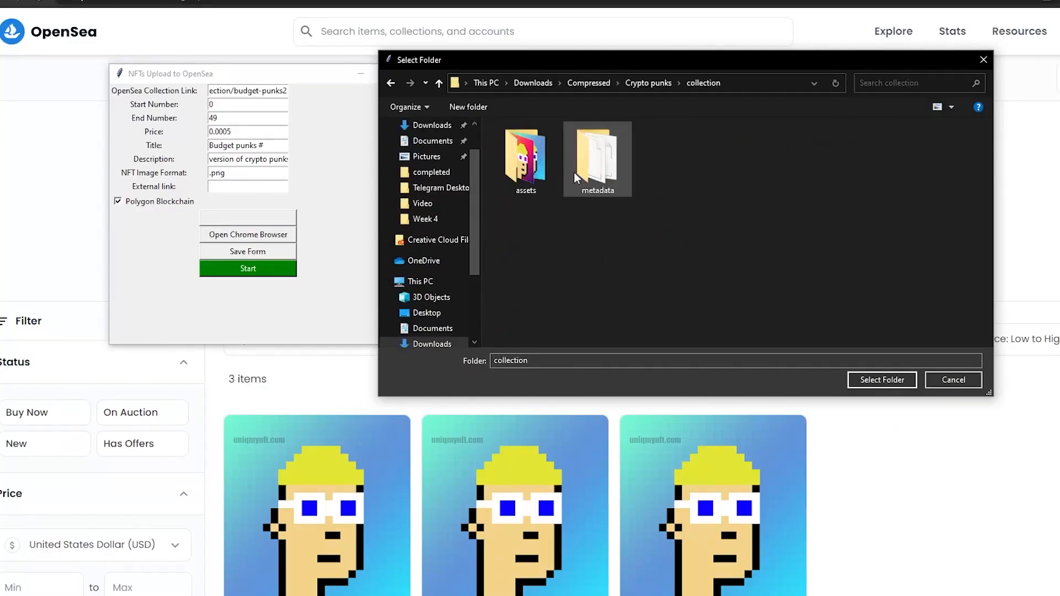
pyautogui.doubleClick(518, 158)
pyautogui.click(882, 379)
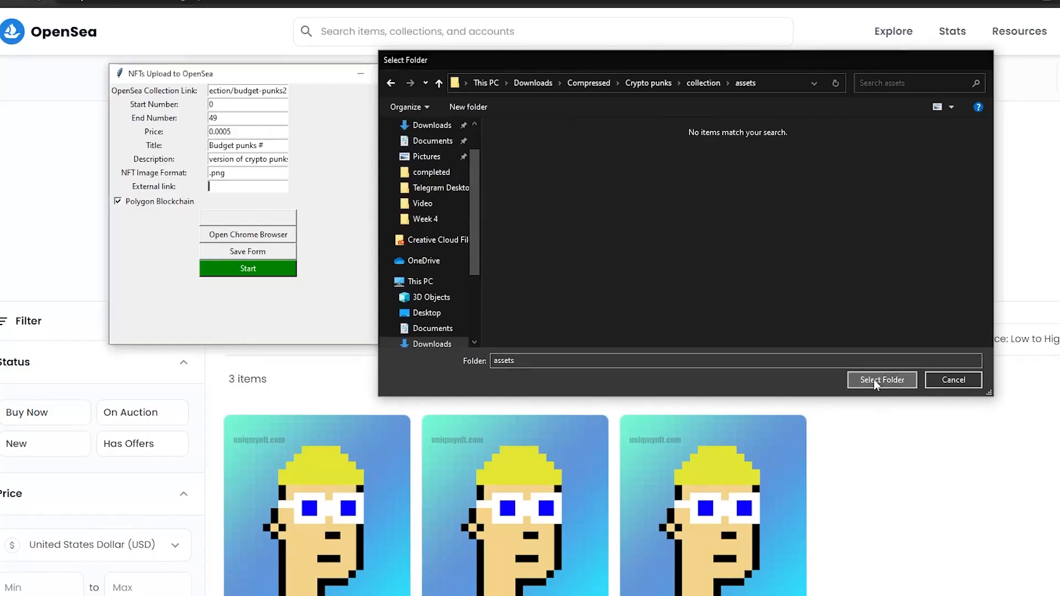
# Launch the uploader's own Chrome browser, get past its welcome page, search for "opensea" and open the OpenSea website
pyautogui.click(269, 236)
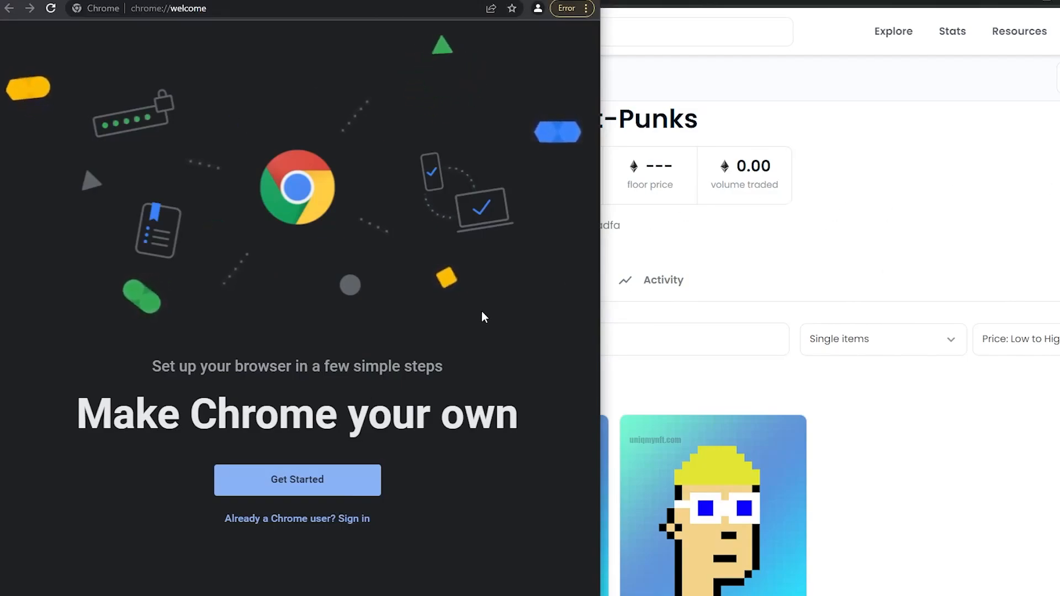
pyautogui.click(297, 480)
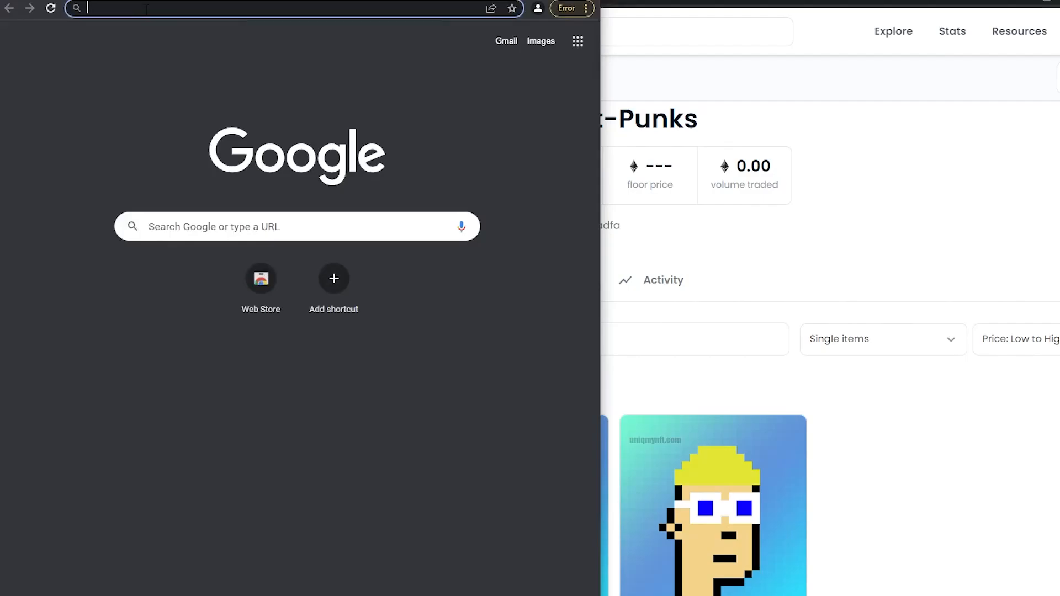
pyautogui.write('opensea')
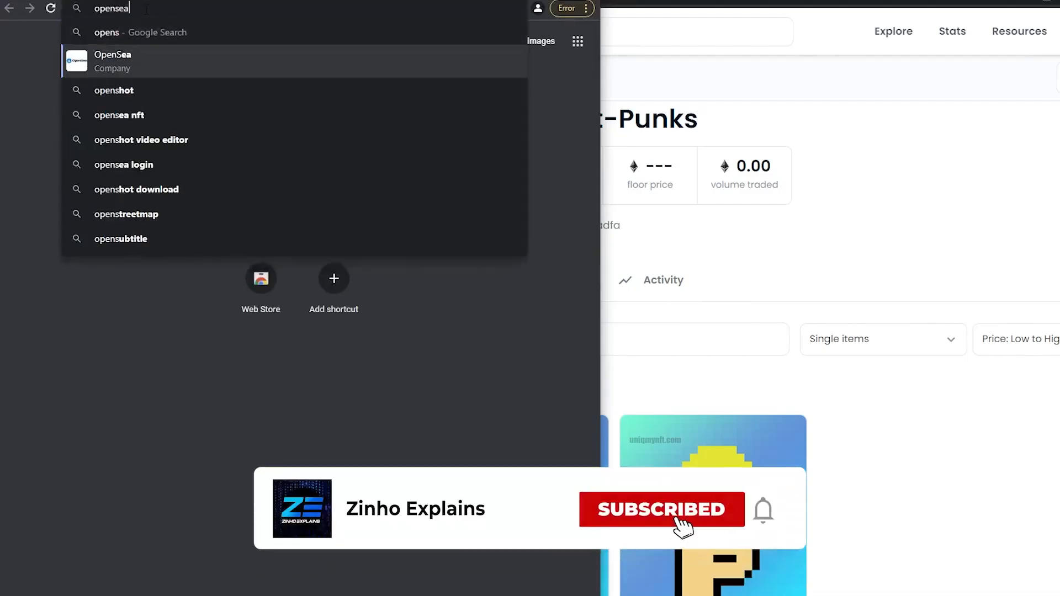
pyautogui.press('Return')
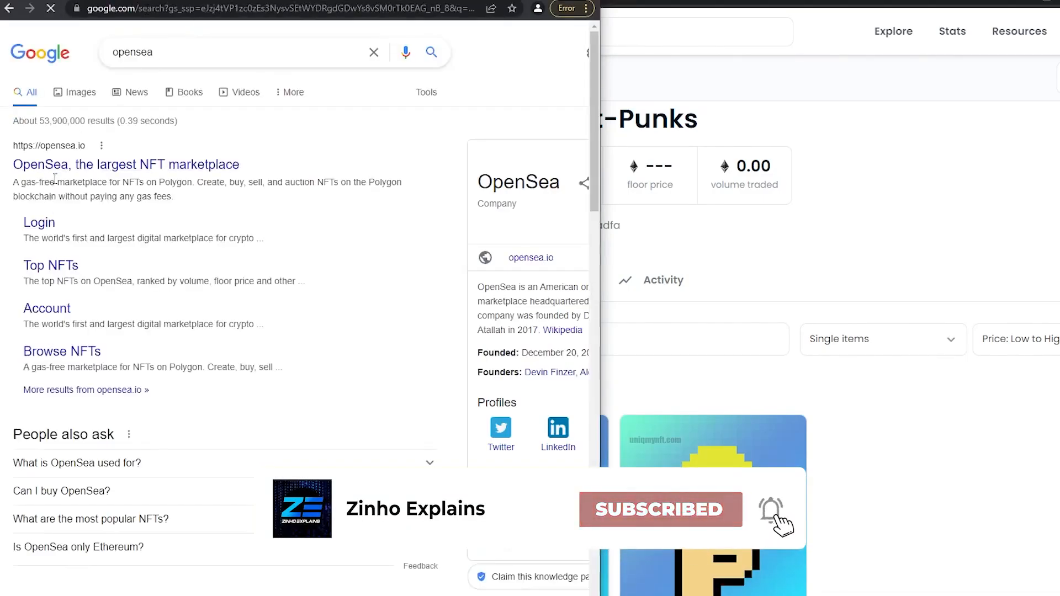
pyautogui.click(55, 165)
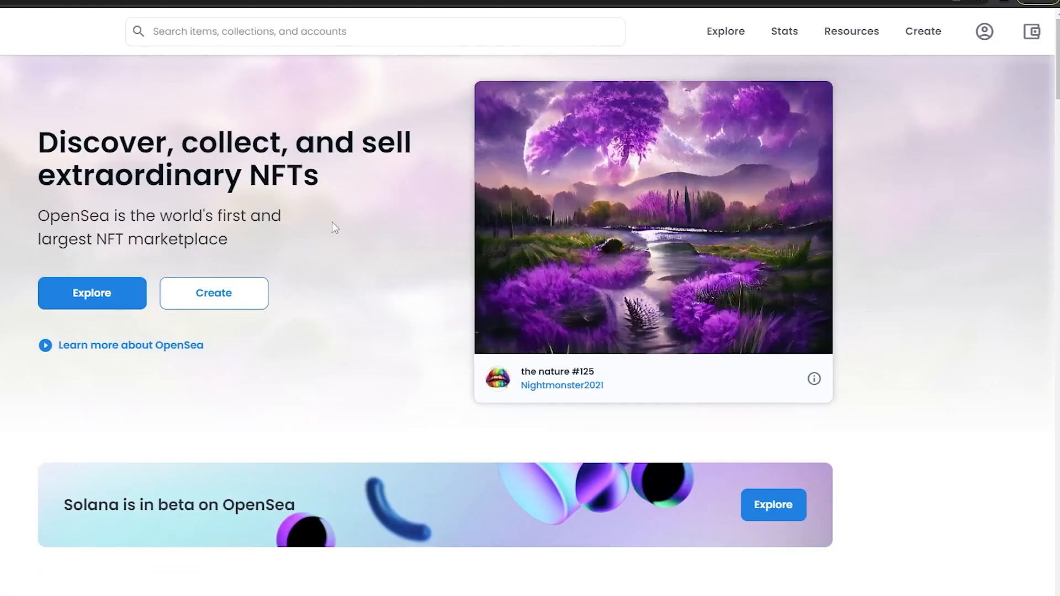
# Choose MetaMask as the OpenSea wallet provider and follow its Chrome installation link to the Chrome Web Store
pyautogui.click(1031, 31)
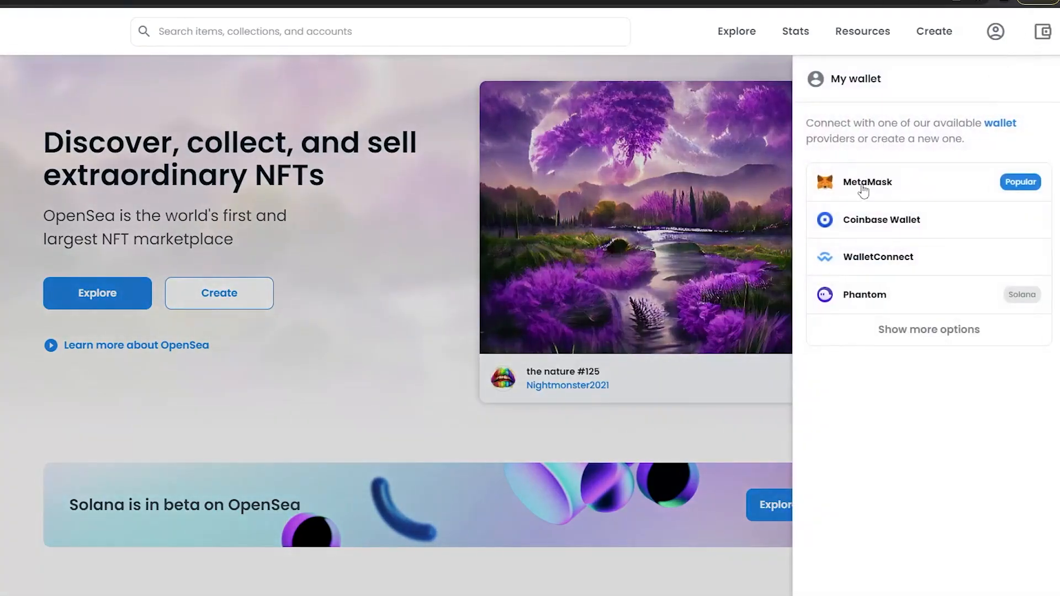
pyautogui.click(862, 185)
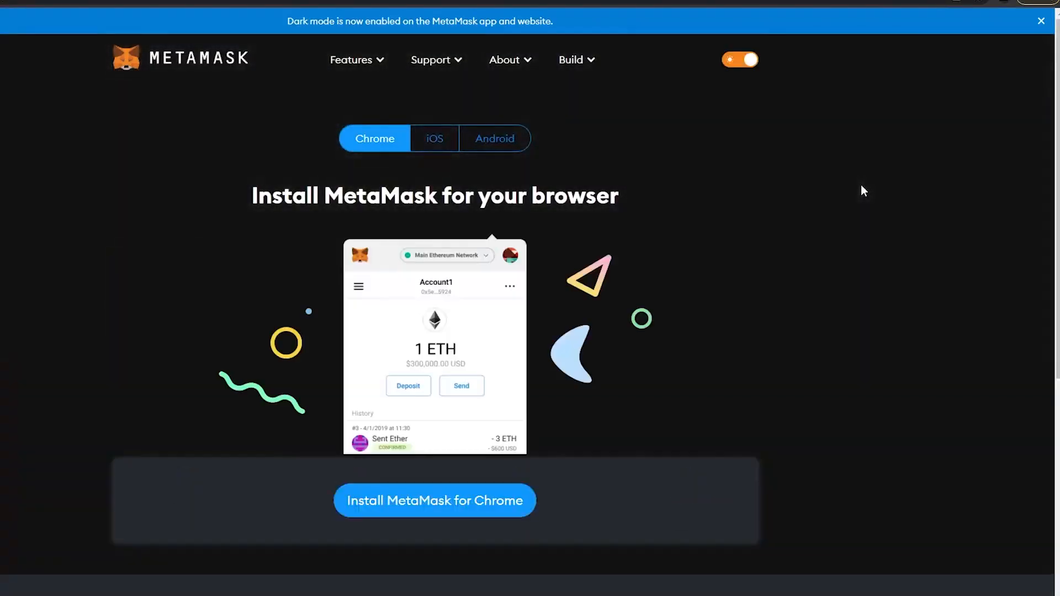
pyautogui.scroll(-2, 456, 403)
pyautogui.click(450, 368)
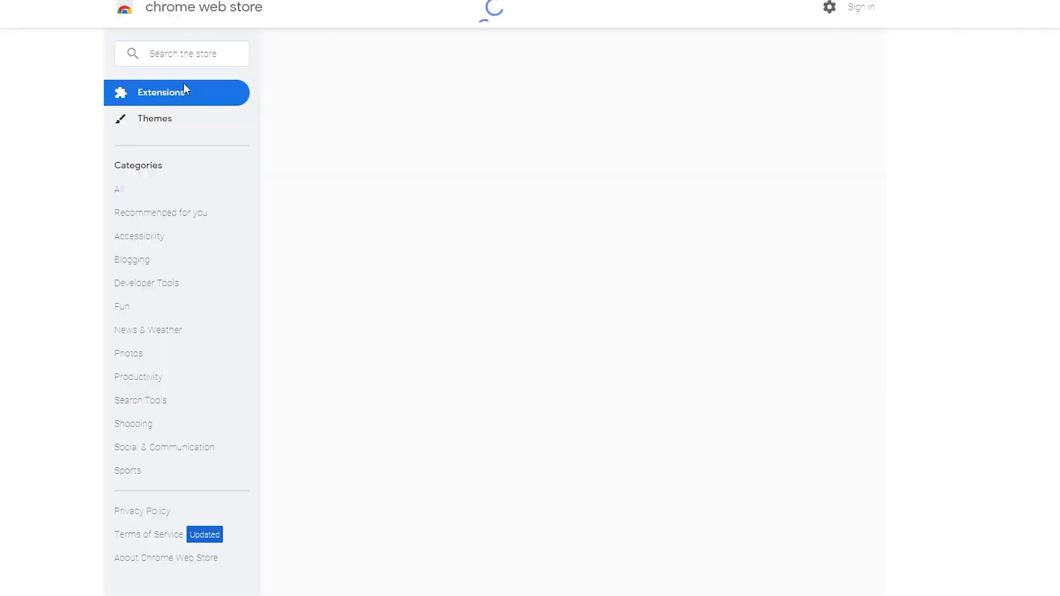
# Add the MetaMask extension to Chrome, reloading its store page to retry the installation
pyautogui.click(789, 99)
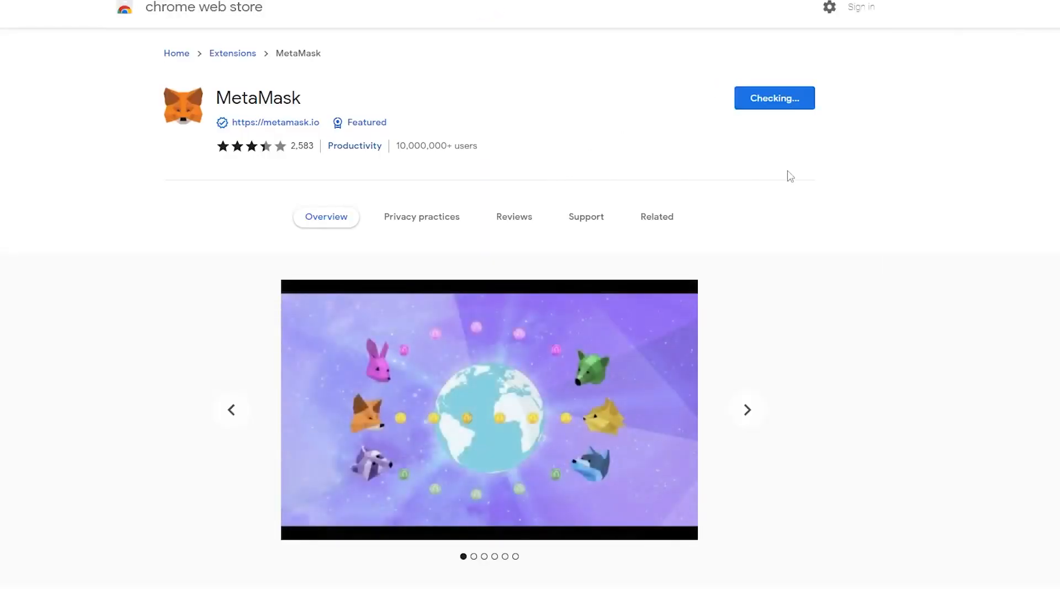
pyautogui.click(459, 396)
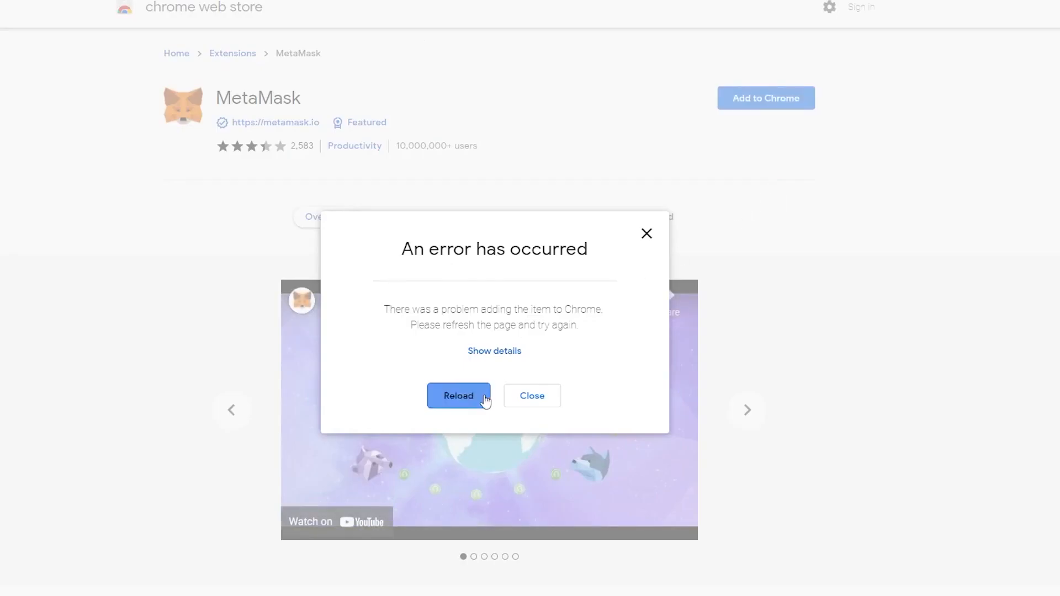
pyautogui.click(500, 122)
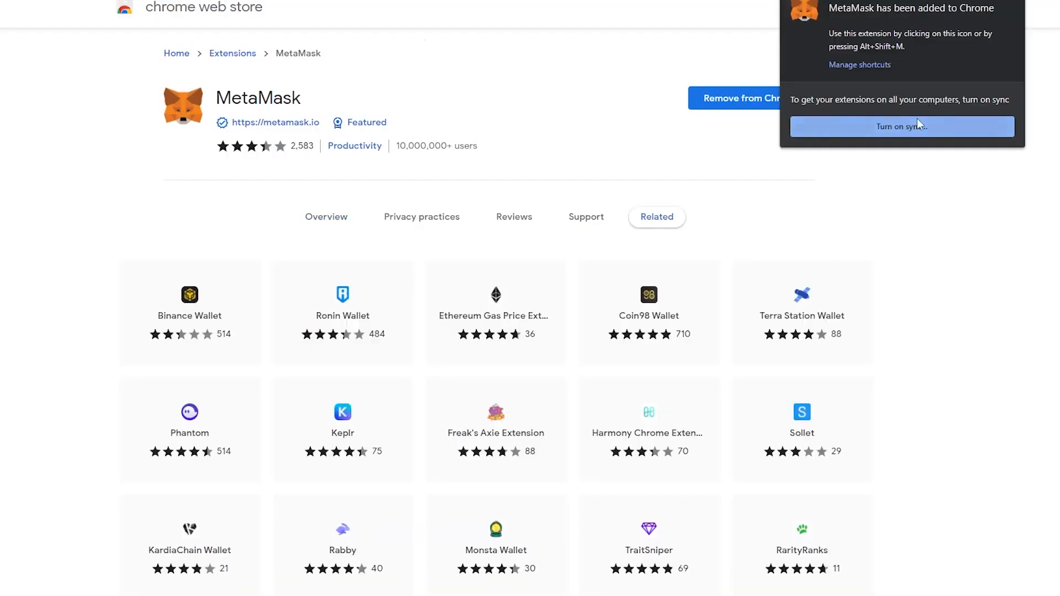
pyautogui.click(916, 125)
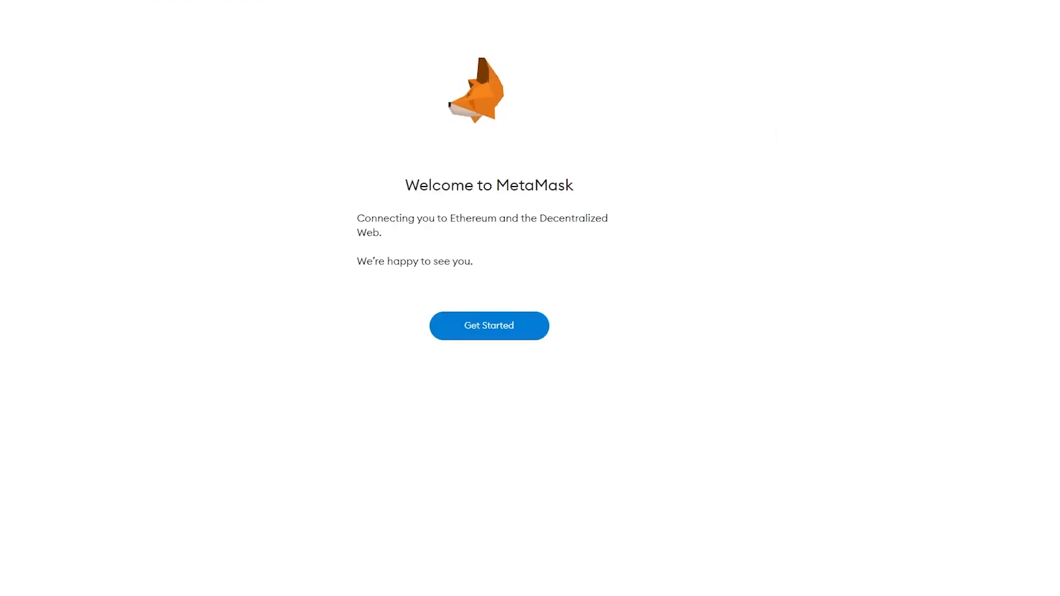
# Start the MetaMask setup and review the options for creating a new wallet or importing an existing one
pyautogui.click(511, 326)
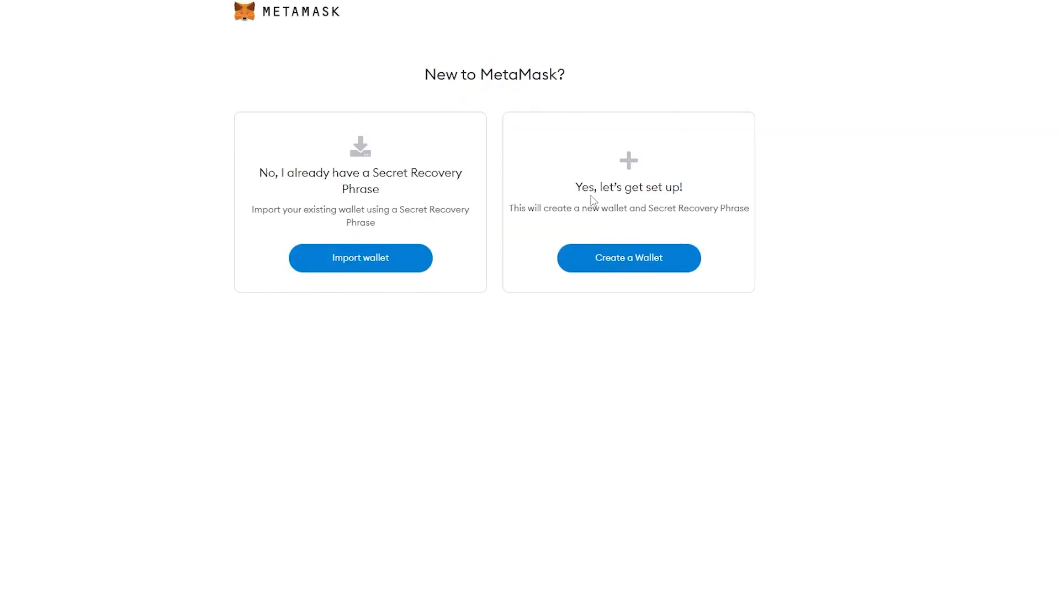
pyautogui.moveTo(576, 186); pyautogui.dragTo(804, 184)
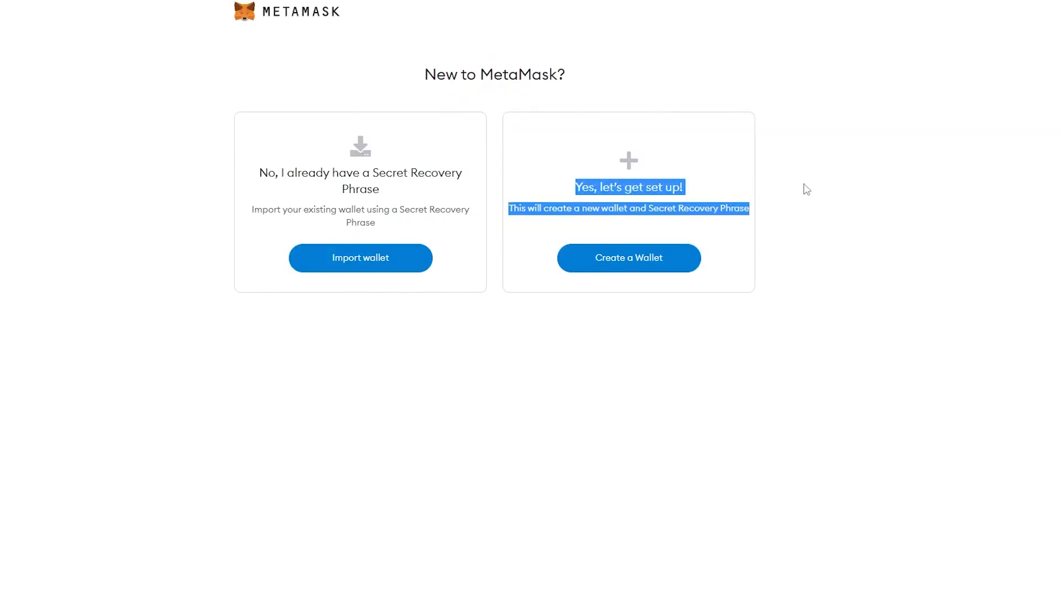
pyautogui.moveTo(260, 172); pyautogui.dragTo(388, 193)
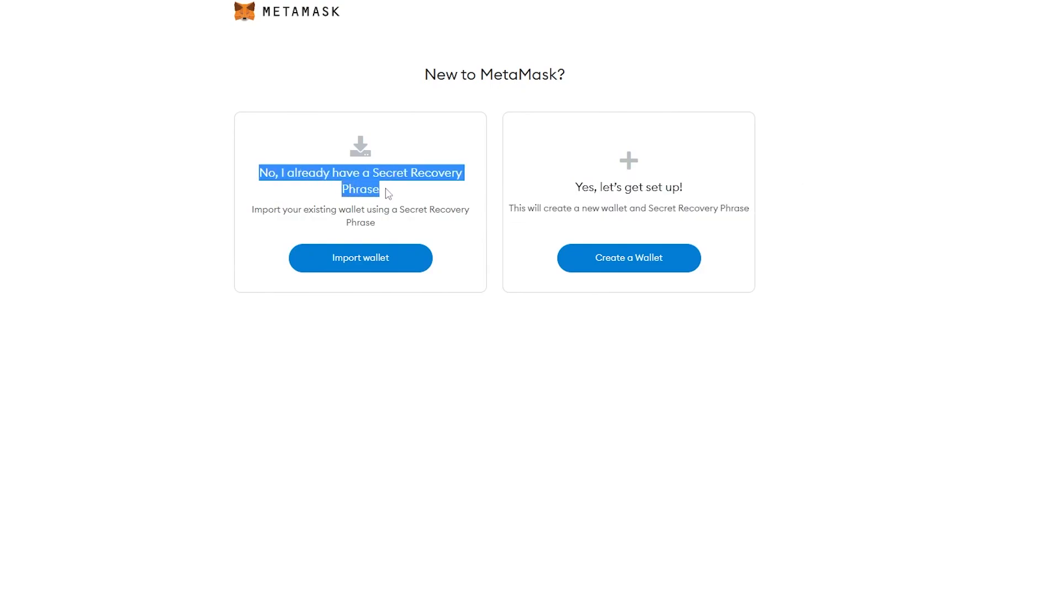
# Create a new MetaMask wallet, agreeing to usage data collection, entering the new wallet password and completing the setup
pyautogui.click(499, 388)
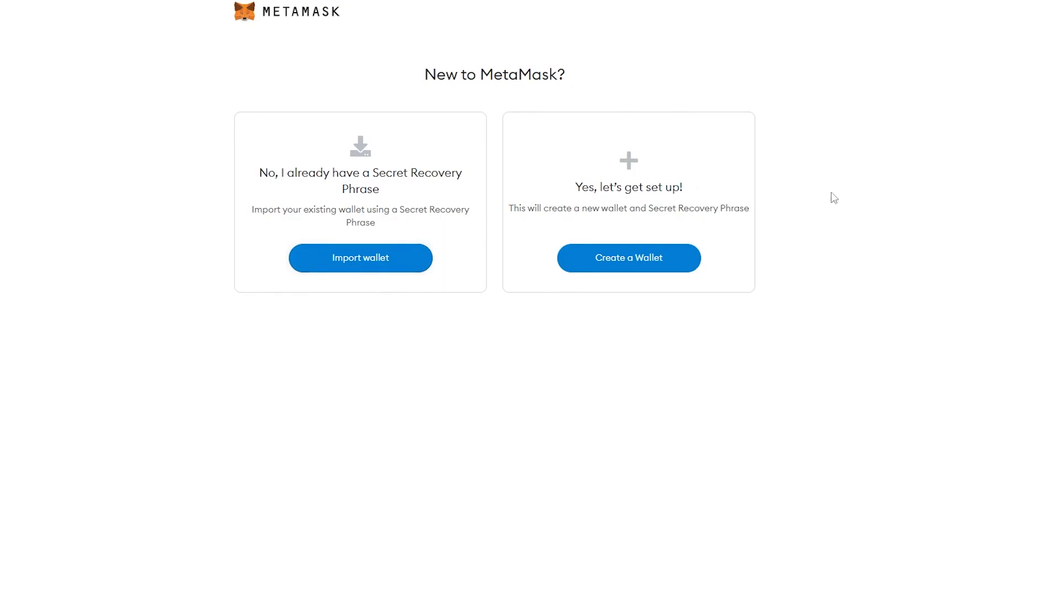
pyautogui.click(639, 257)
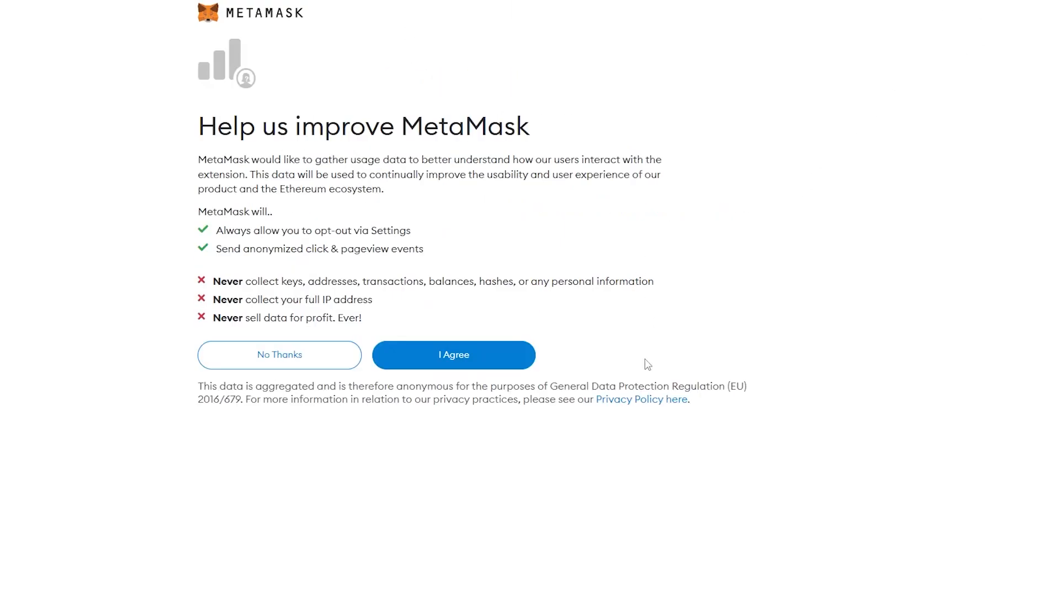
pyautogui.click(433, 364)
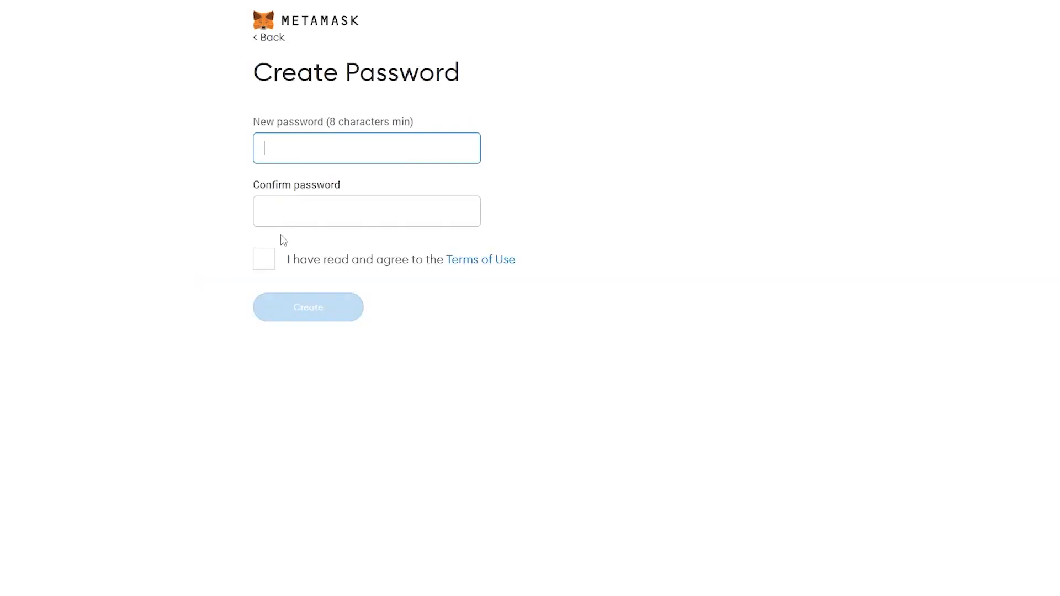
pyautogui.write('••••')
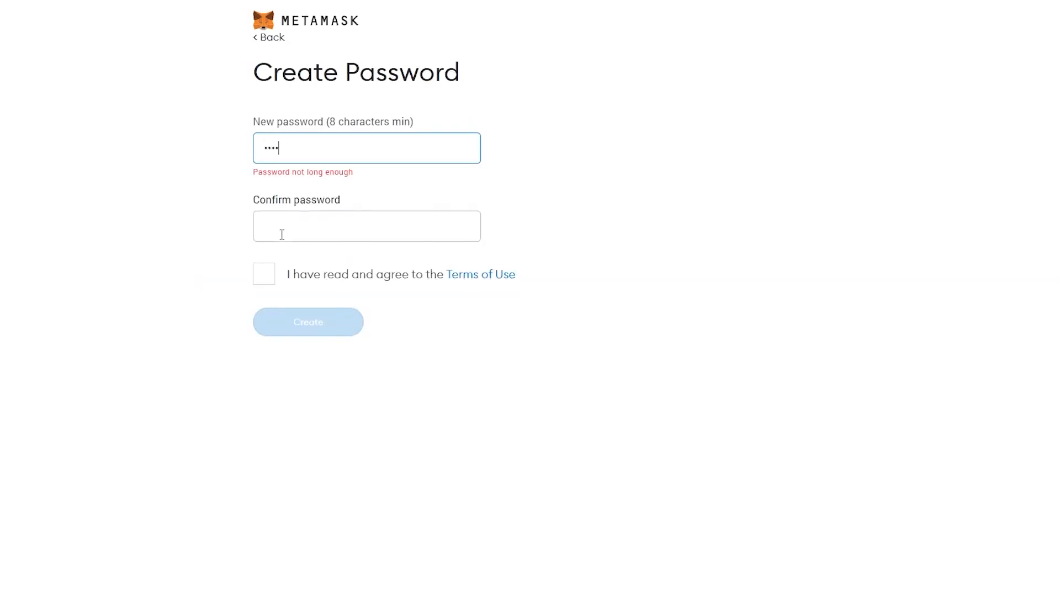
pyautogui.click(313, 312)
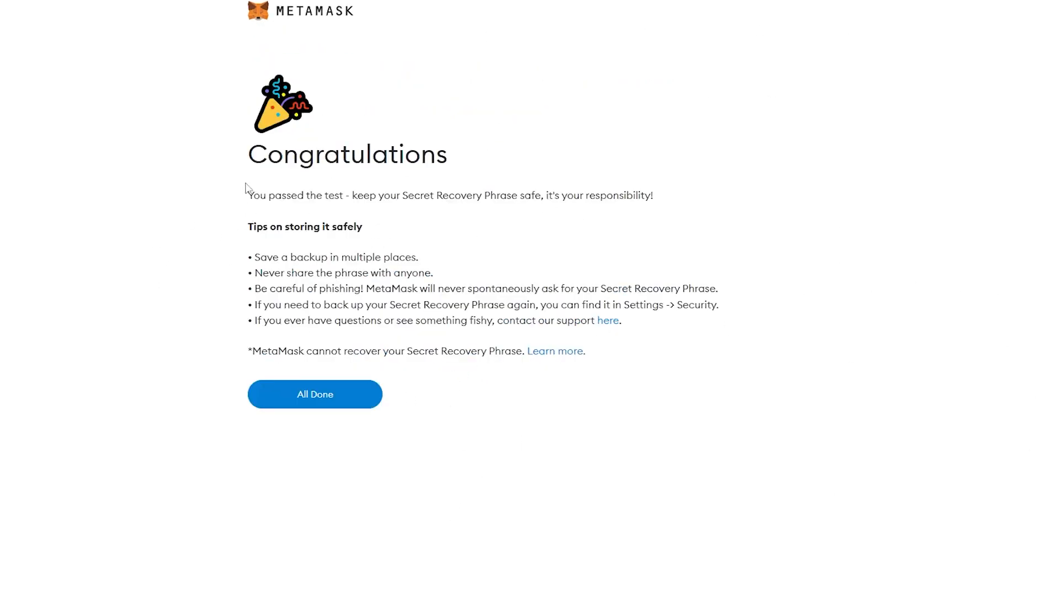
pyautogui.moveTo(250, 149); pyautogui.dragTo(485, 168)
pyautogui.click(339, 396)
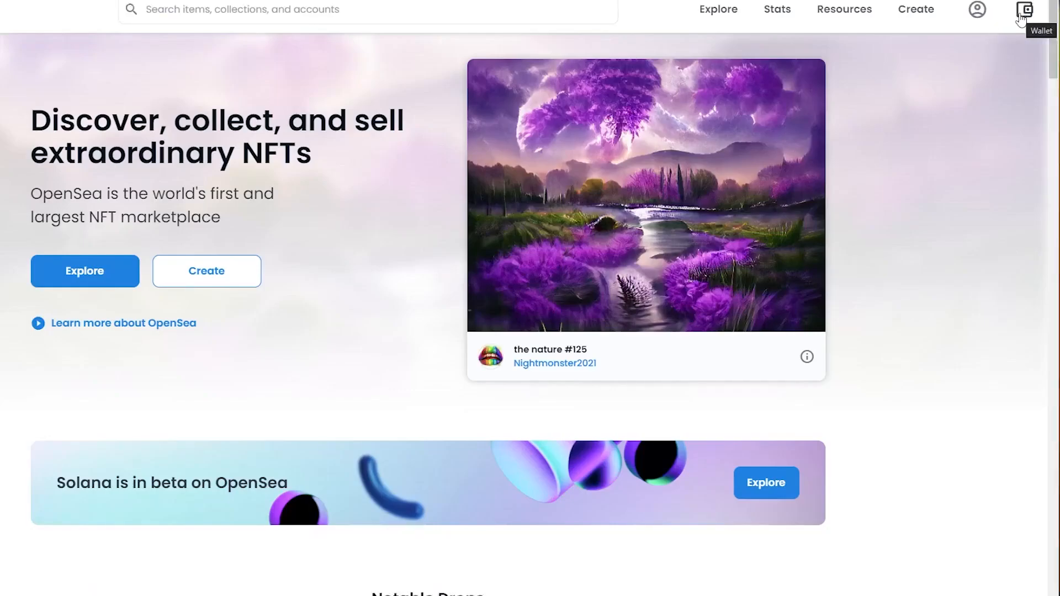
# Connect the MetaMask wallet to OpenSea and approve the connection and sign-in requests
pyautogui.click(1023, 11)
pyautogui.click(952, 160)
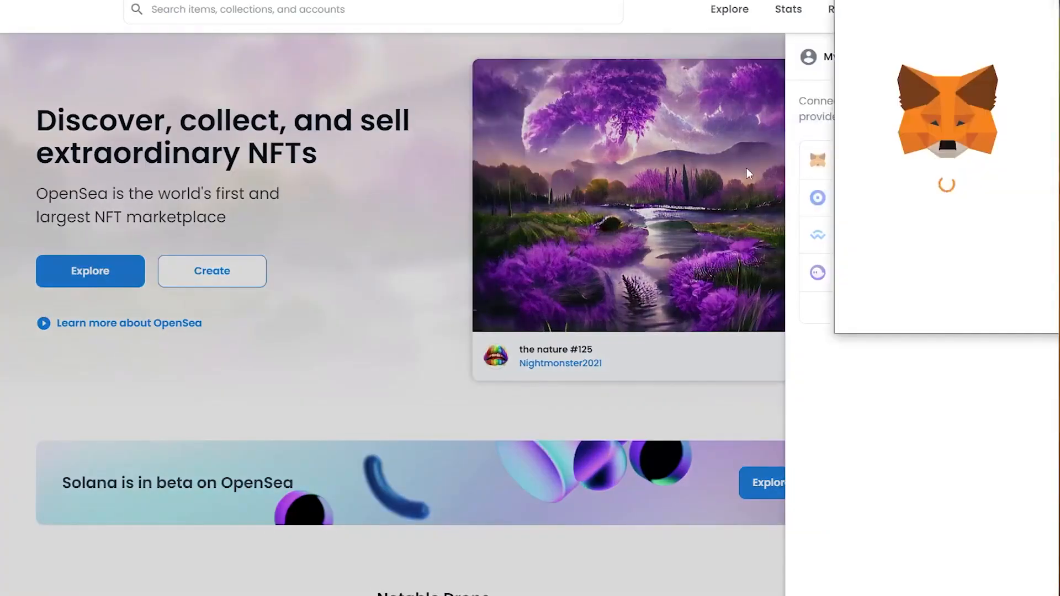
pyautogui.click(1002, 310)
pyautogui.click(1000, 309)
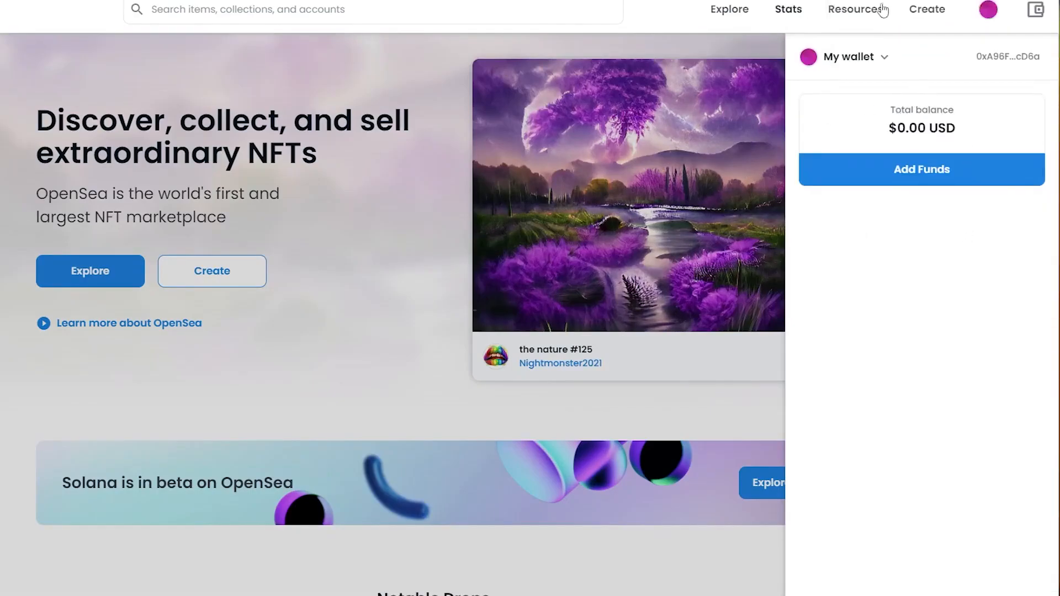
pyautogui.click(940, 12)
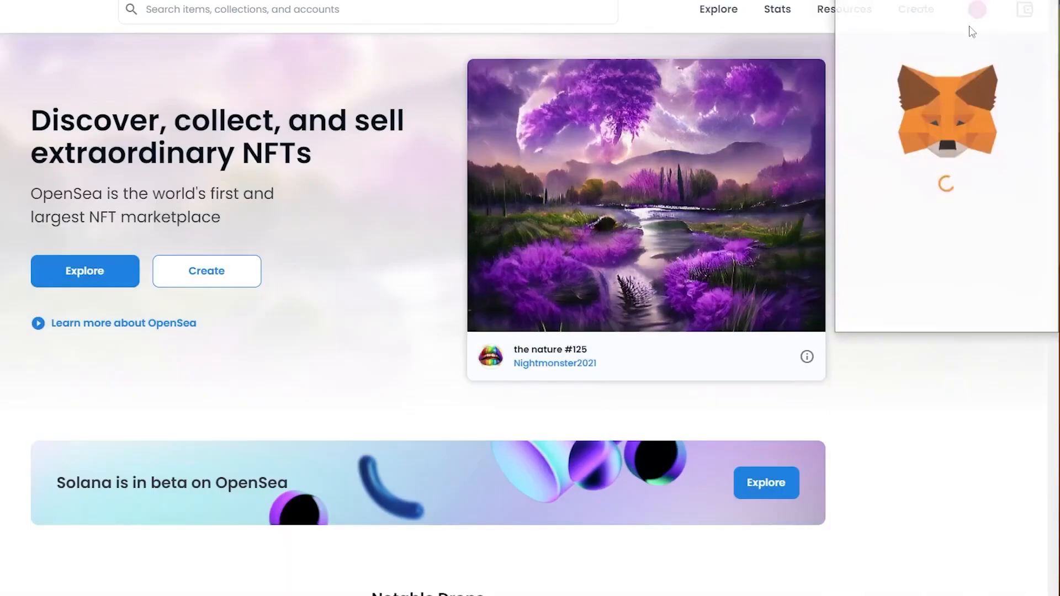
pyautogui.click(991, 310)
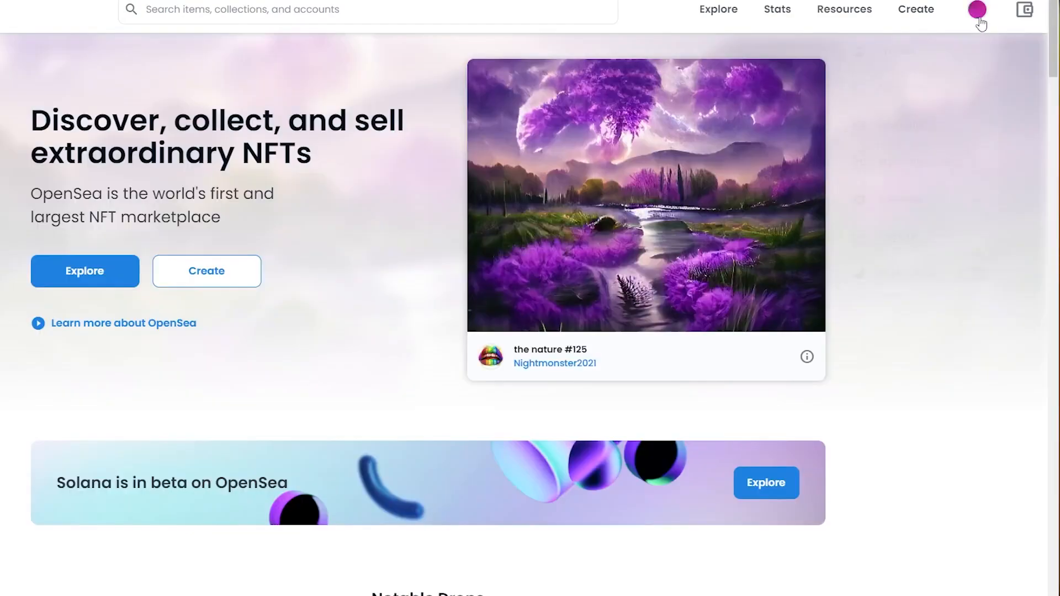
# Open My Collections on OpenSea, start creating a new collection and look over its image and name fields
pyautogui.moveTo(977, 19)
pyautogui.click(906, 161)
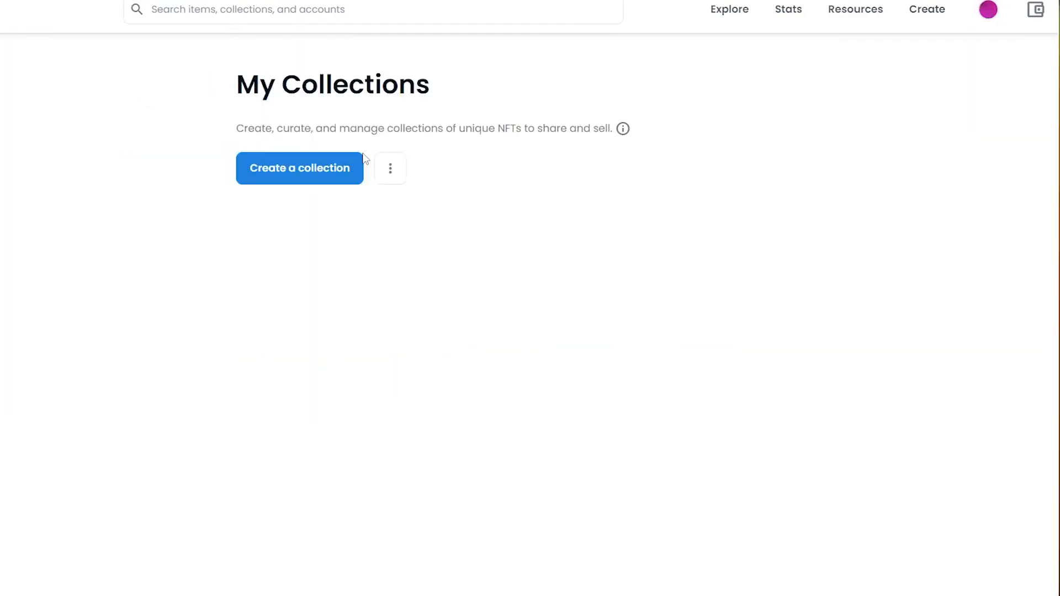
pyautogui.click(335, 185)
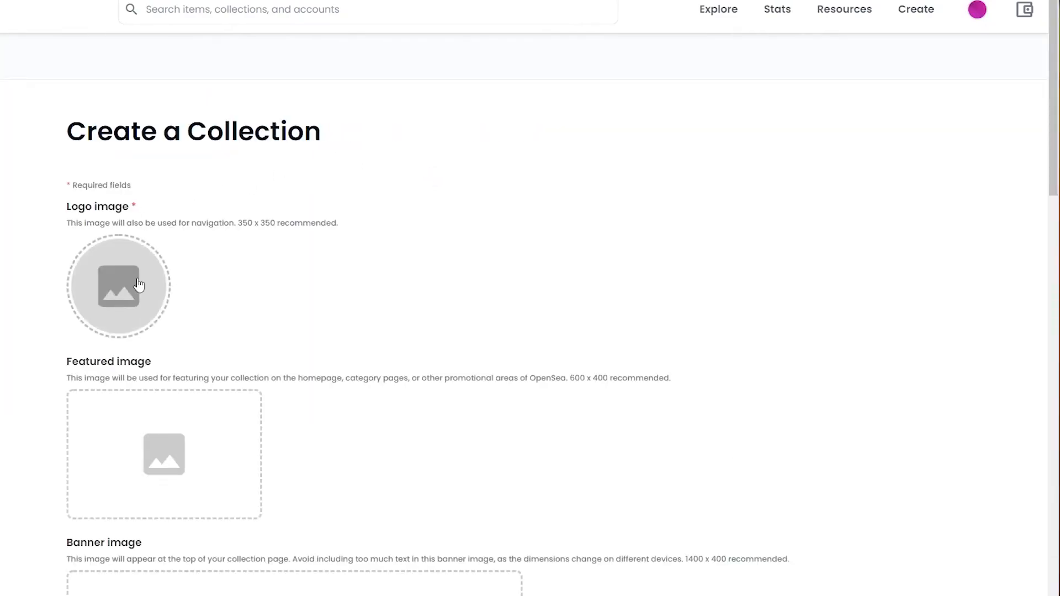
pyautogui.scroll(-3, 138, 284)
pyautogui.scroll(-5, 191, 360)
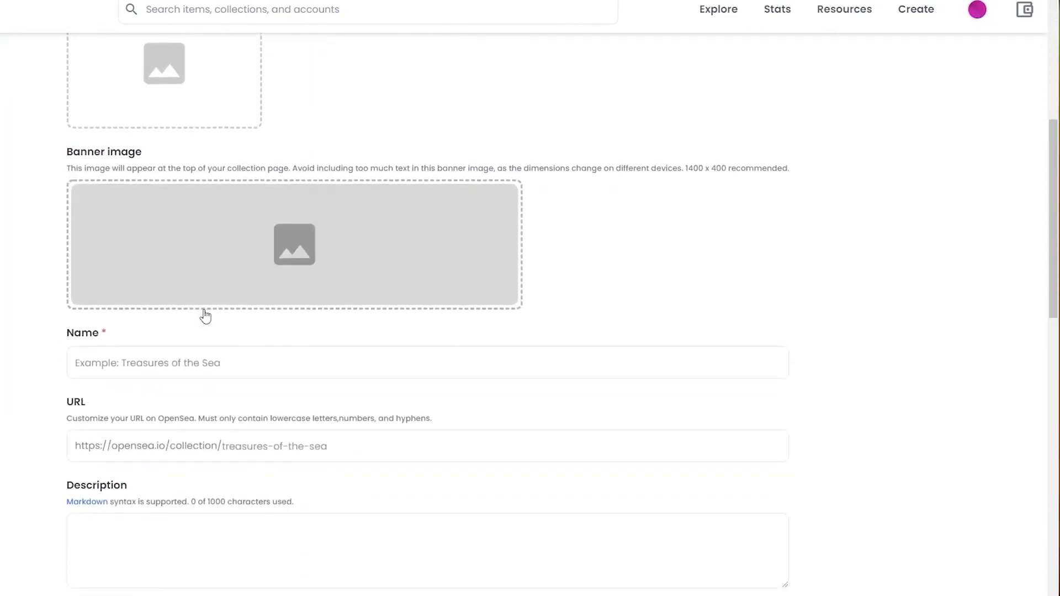
pyautogui.scroll(8, 166, 377)
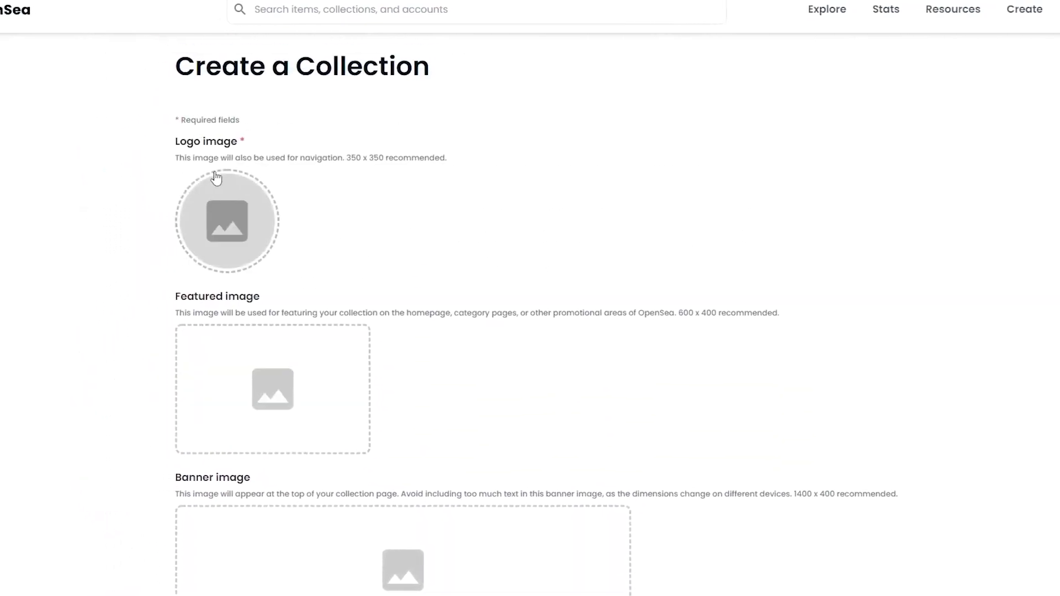
# Upload image 0 from the Crypto punks collection's assets folder as the collection's logo image
pyautogui.click(119, 281)
pyautogui.click(16, 103)
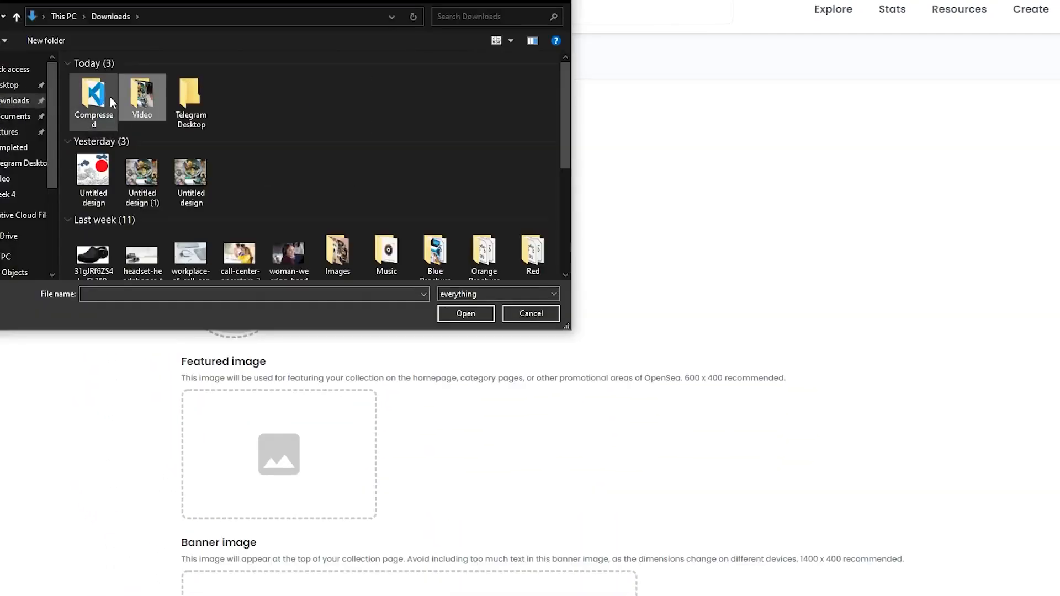
pyautogui.doubleClick(110, 98)
pyautogui.doubleClick(113, 79)
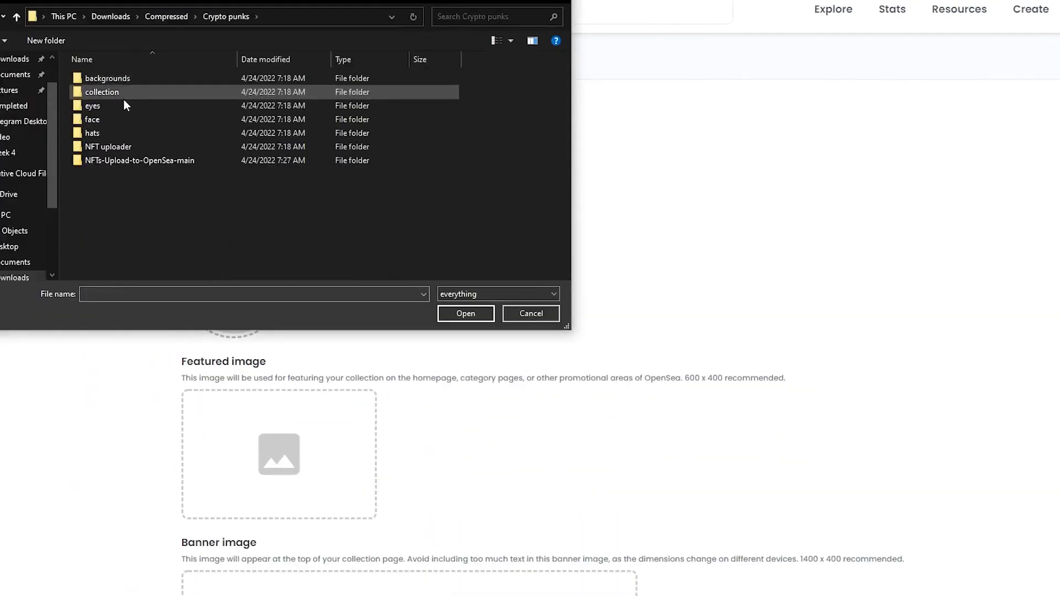
pyautogui.doubleClick(123, 92)
pyautogui.doubleClick(110, 90)
pyautogui.click(133, 95)
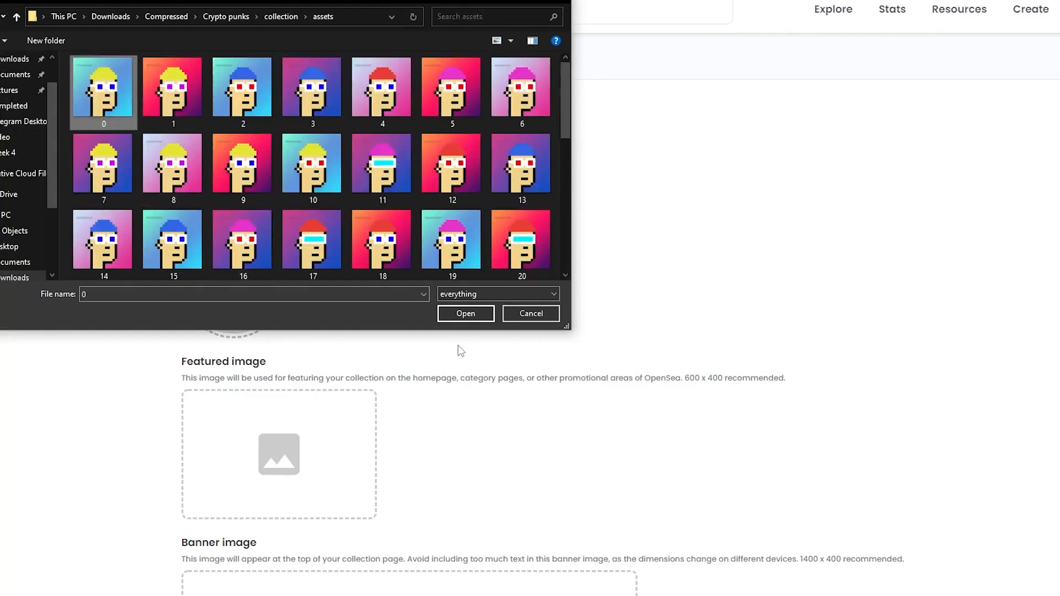
pyautogui.click(465, 313)
# Upload image 12 from the assets folder as the collection's featured image
pyautogui.click(247, 420)
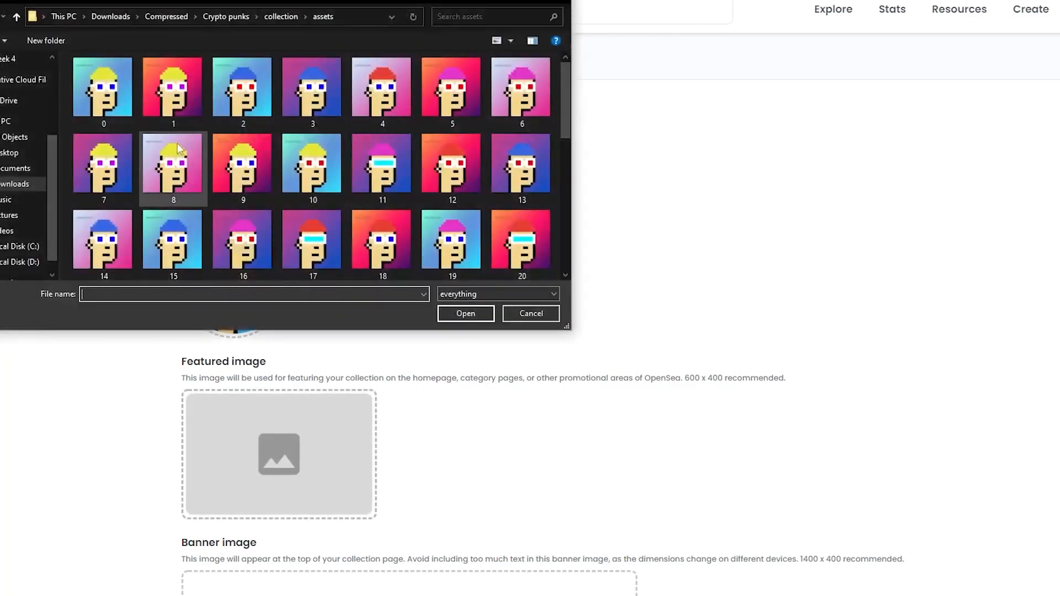
pyautogui.doubleClick(124, 87)
pyautogui.scroll(-1, 342, 499)
pyautogui.scroll(-3, 305, 251)
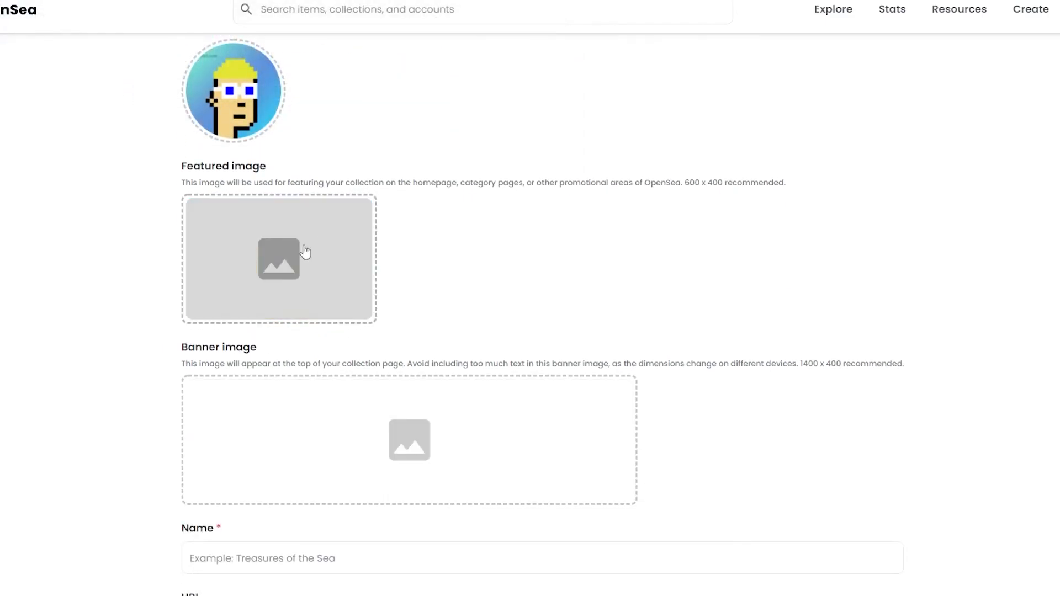
pyautogui.click(277, 211)
pyautogui.click(449, 161)
pyautogui.click(489, 310)
# Upload the "Untitled design" picture from the Crypto punks collection folder as the banner image
pyautogui.scroll(-3, 362, 329)
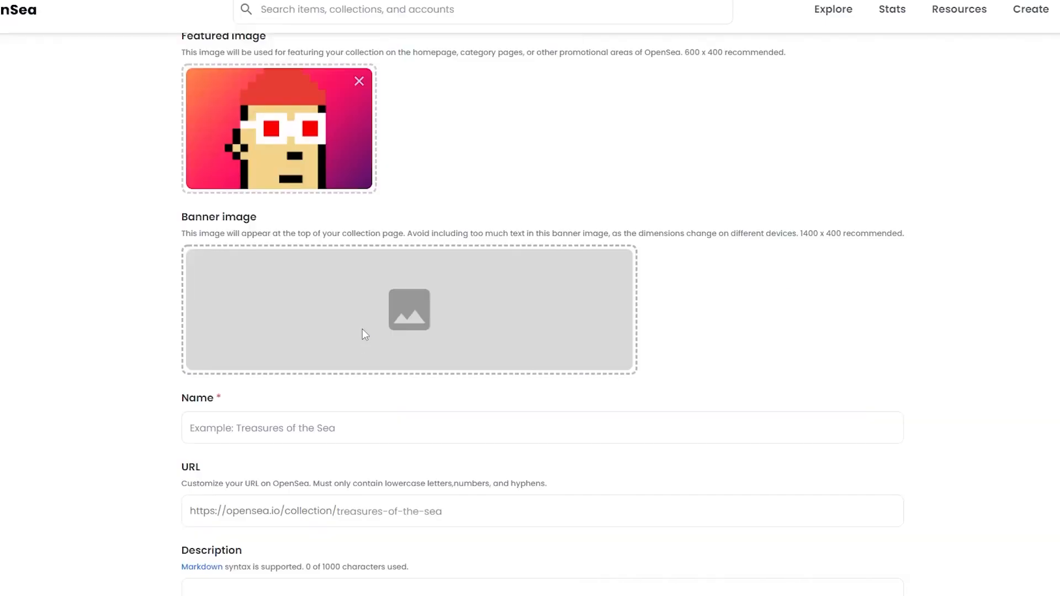
pyautogui.click(362, 329)
pyautogui.scroll(-5, 257, 200)
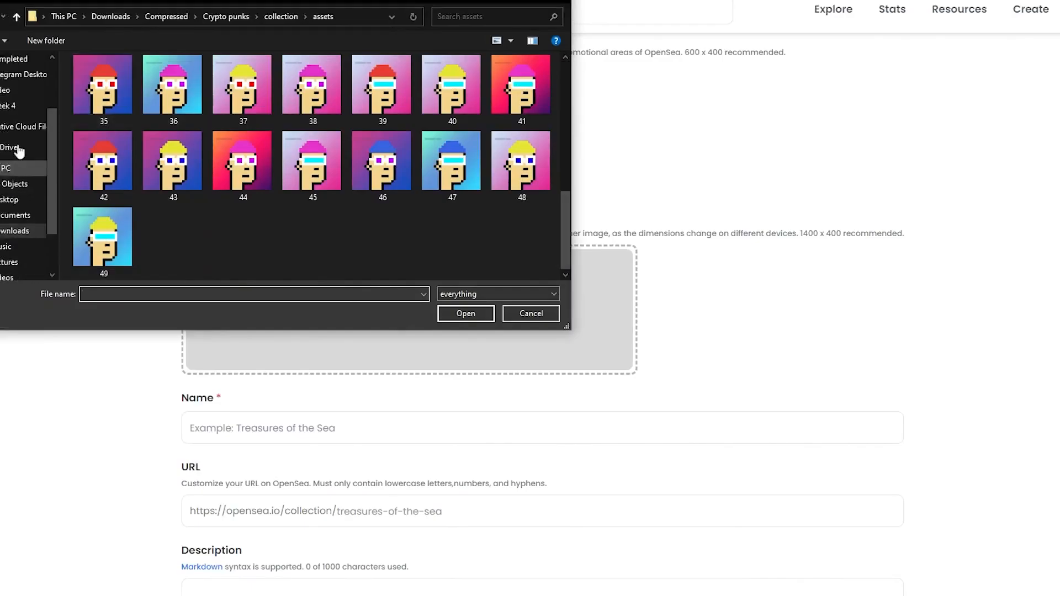
pyautogui.scroll(2, 19, 150)
pyautogui.click(19, 77)
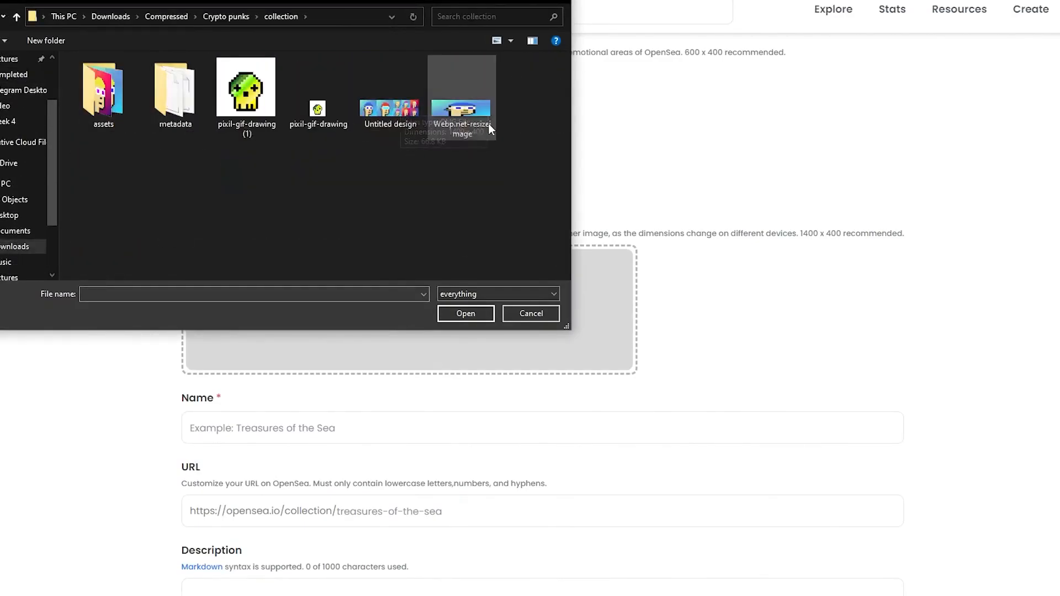
pyautogui.doubleClick(417, 127)
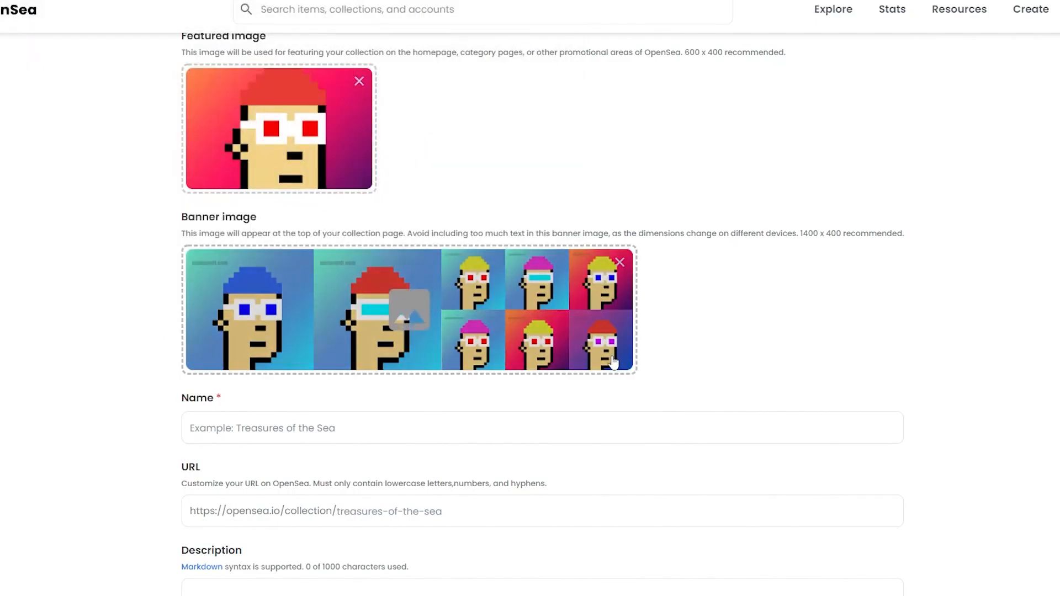
# Name the collection "Budget punks3.0"
pyautogui.scroll(-5, 429, 354)
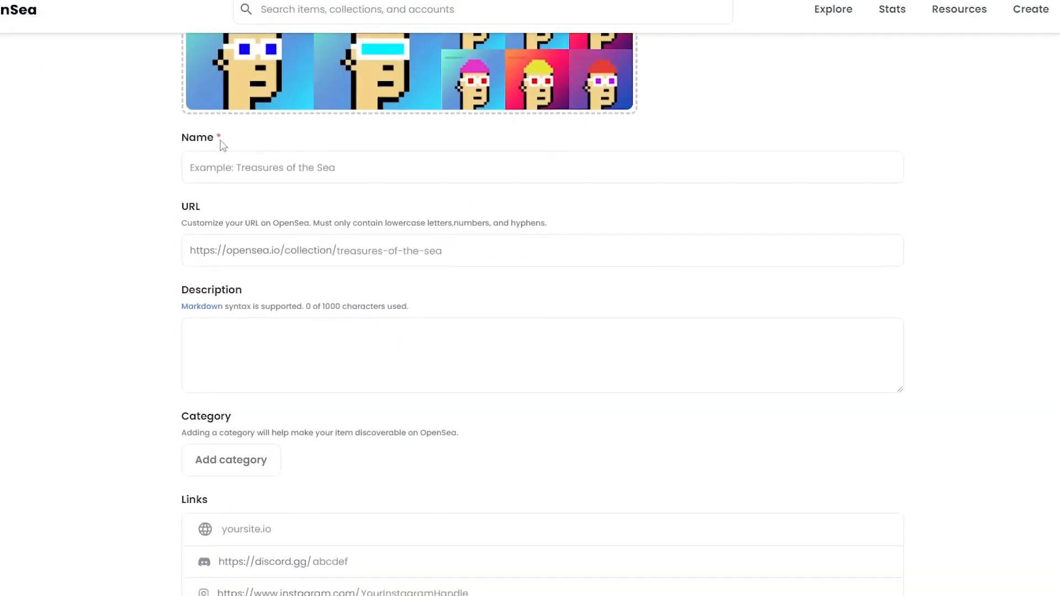
pyautogui.click(237, 169)
pyautogui.write('Budget punks3.0')
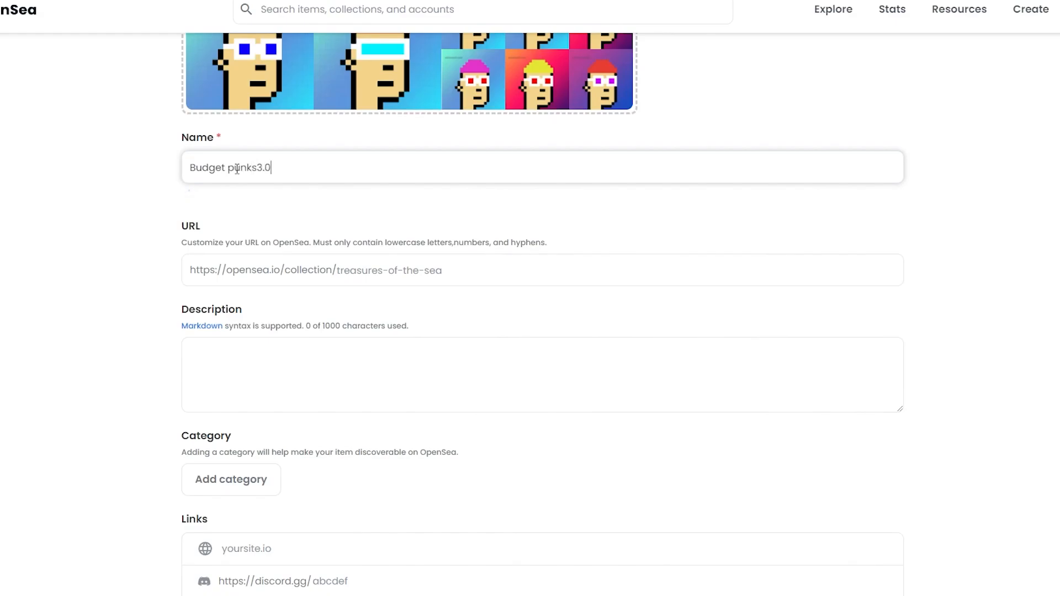
# Customize the collection's URL with the ending "budget-punks-3"
pyautogui.scroll(-1, 316, 213)
pyautogui.click(457, 211)
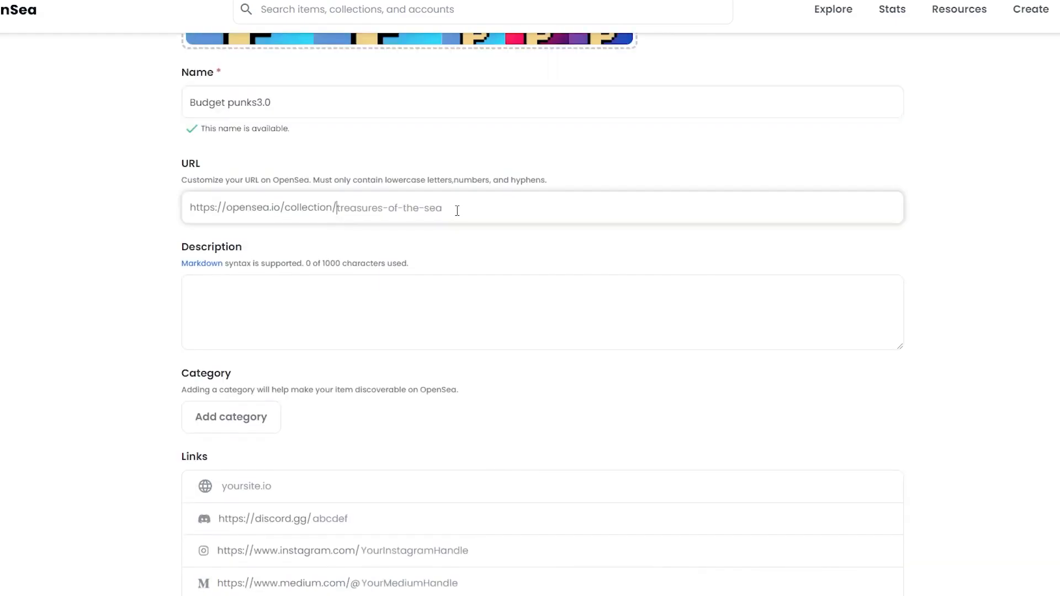
pyautogui.tripleClick(287, 105)
pyautogui.click(400, 208)
pyautogui.write('budget-punks')
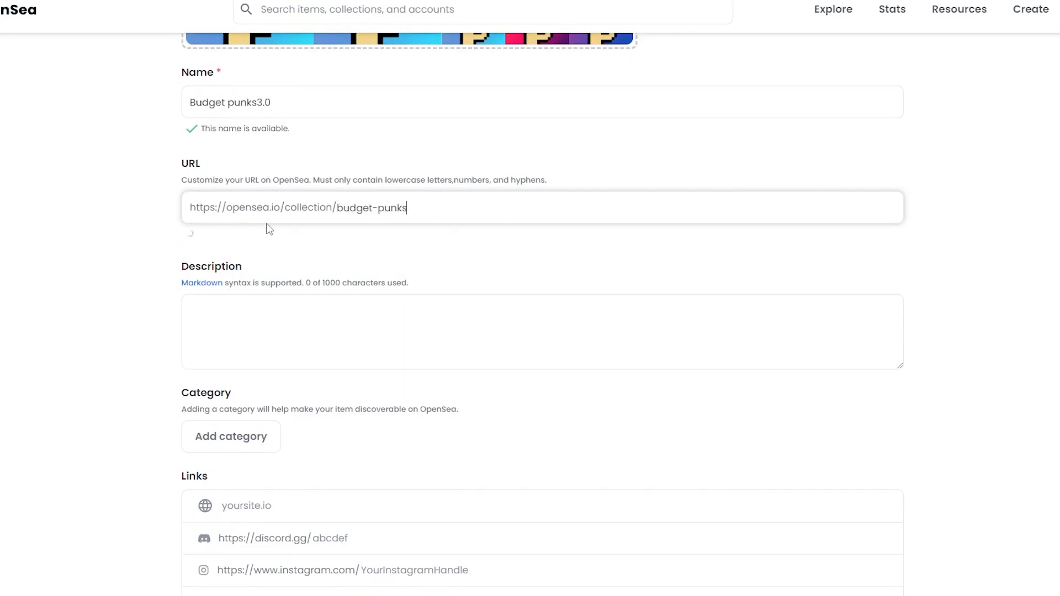
pyautogui.write('3.0')
pyautogui.hotkey('ctrl', 'z')
pyautogui.click(433, 232)
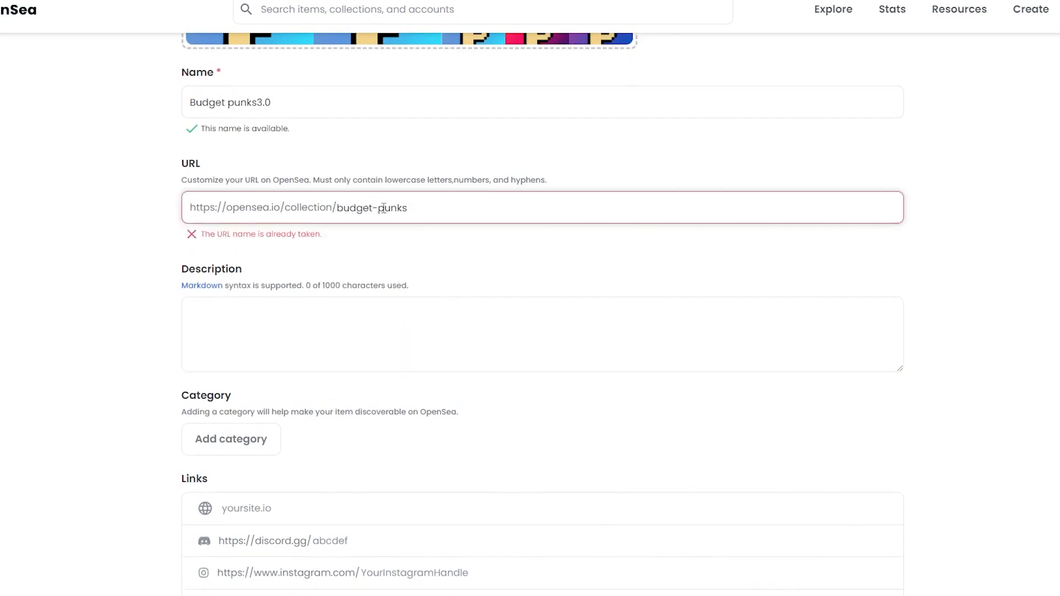
pyautogui.click(419, 215)
pyautogui.write('-')
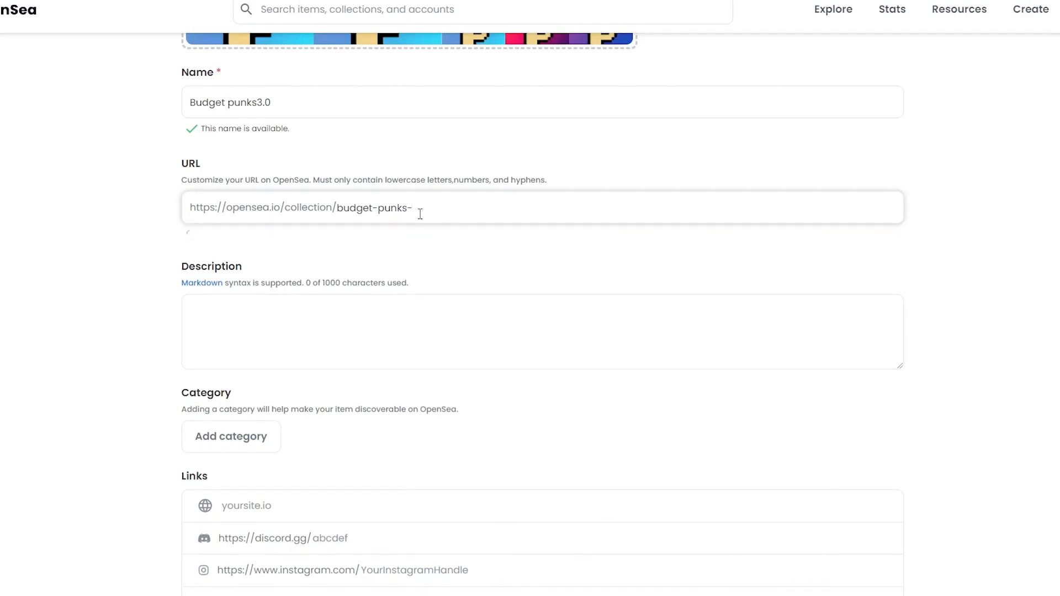
pyautogui.write('3')
# Enter "kadp" as the collection's description and add the Art category
pyautogui.click(397, 334)
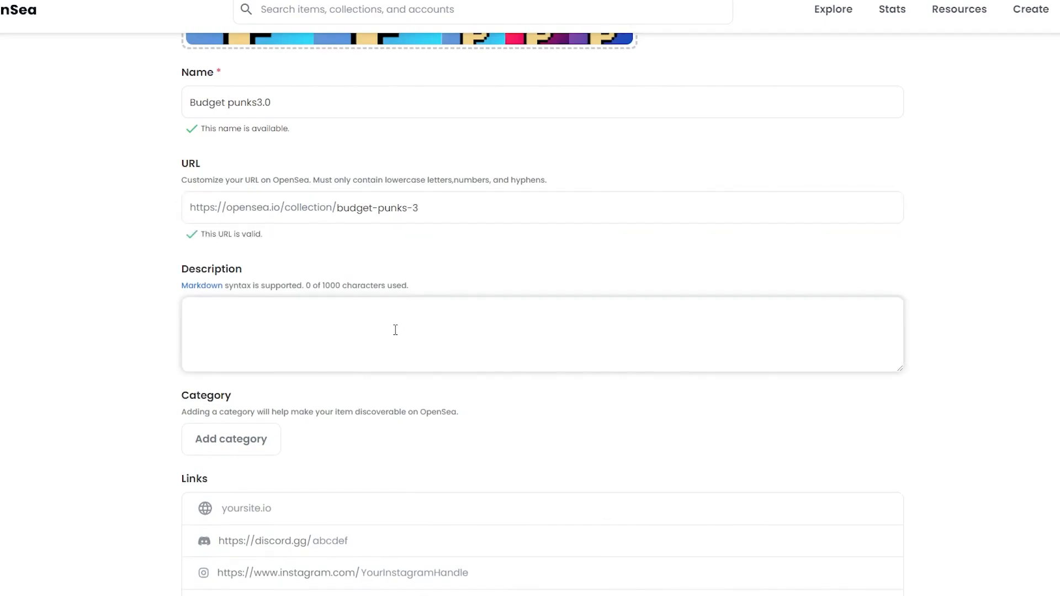
pyautogui.write('descri')
pyautogui.hotkey('ctrl', 'a')
pyautogui.write('kadp')
pyautogui.scroll(-5, 395, 330)
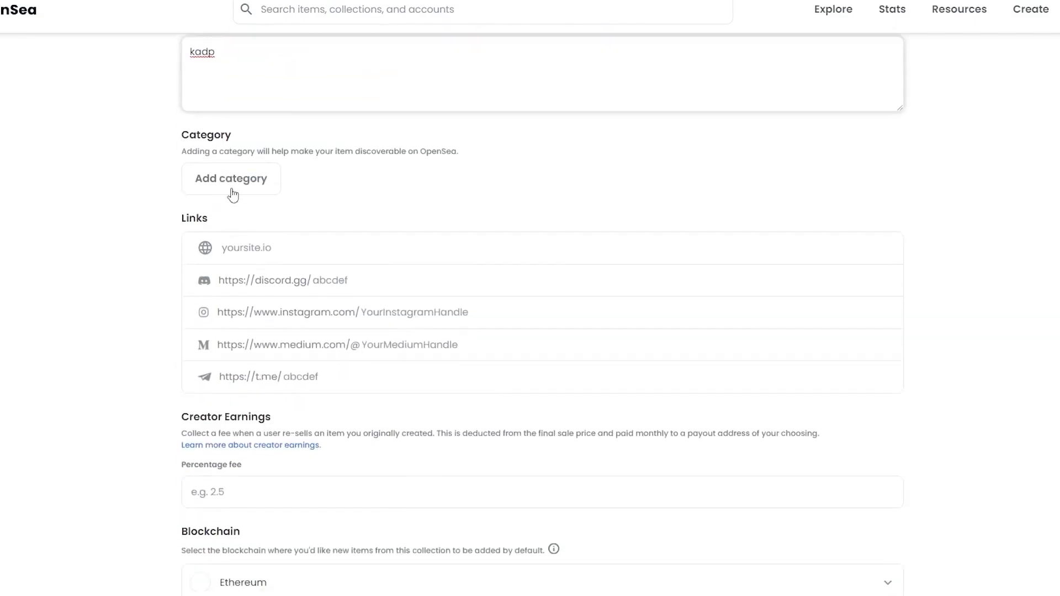
pyautogui.click(231, 191)
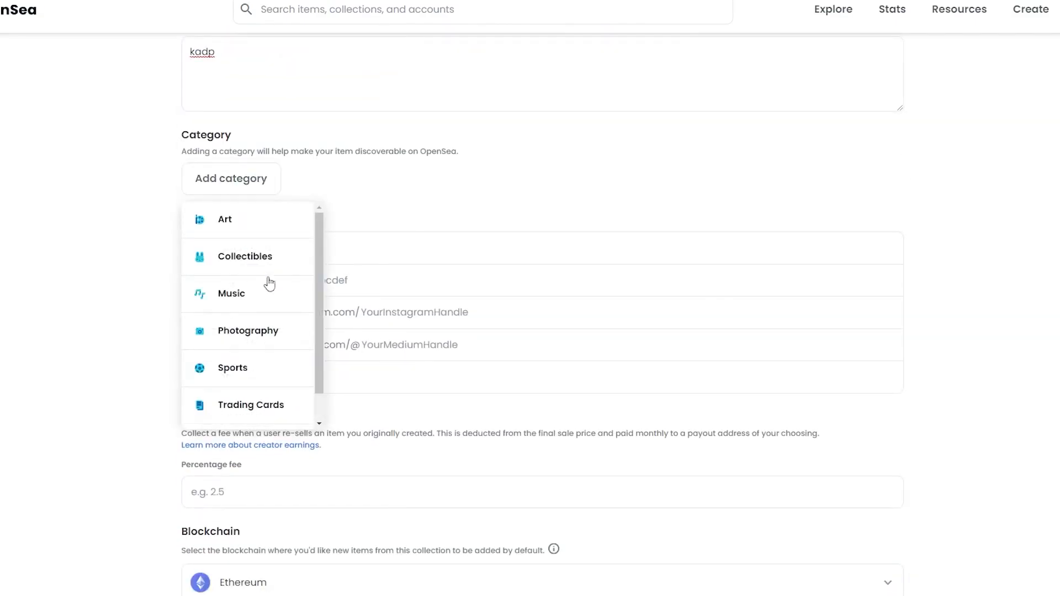
pyautogui.click(270, 232)
# Set the creator earnings percentage fee to 1
pyautogui.scroll(-5, 309, 235)
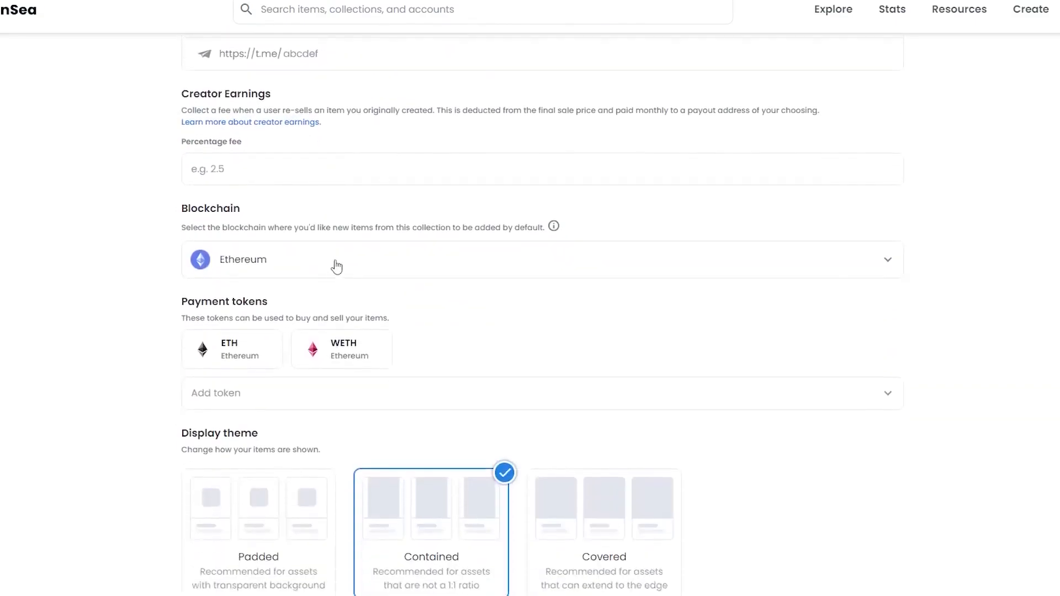
pyautogui.click(237, 235)
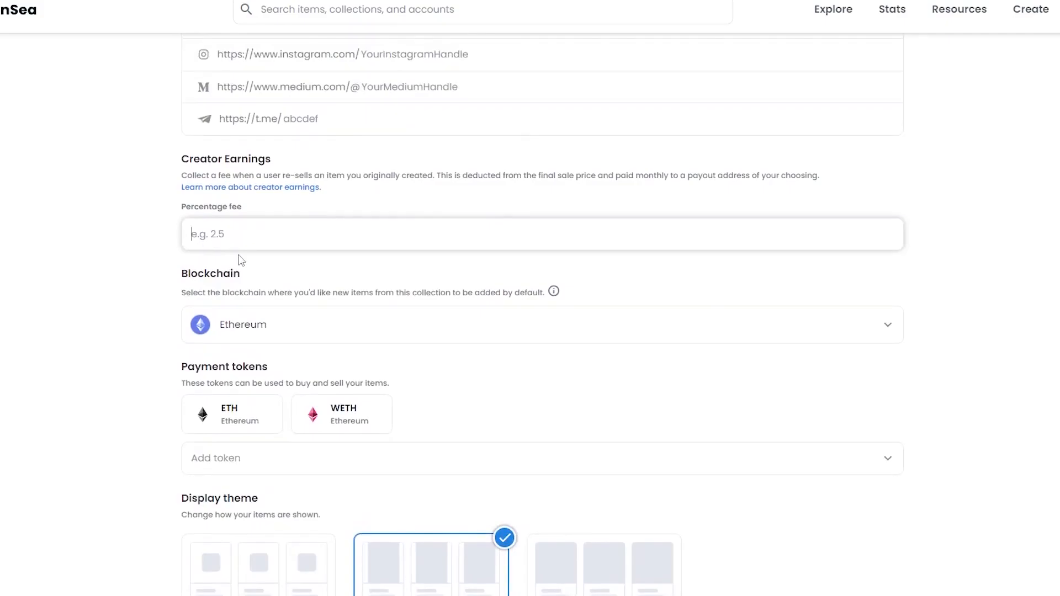
pyautogui.write('1')
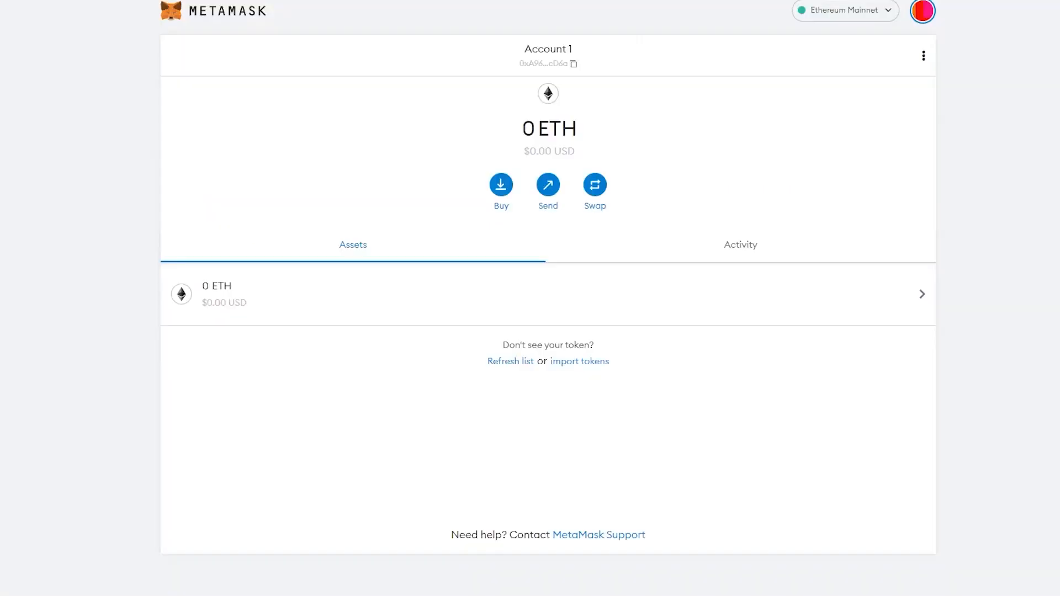
# Copy the Account 1 address from MetaMask and enter it as the payout wallet address in the OpenSea collection form
pyautogui.click(569, 65)
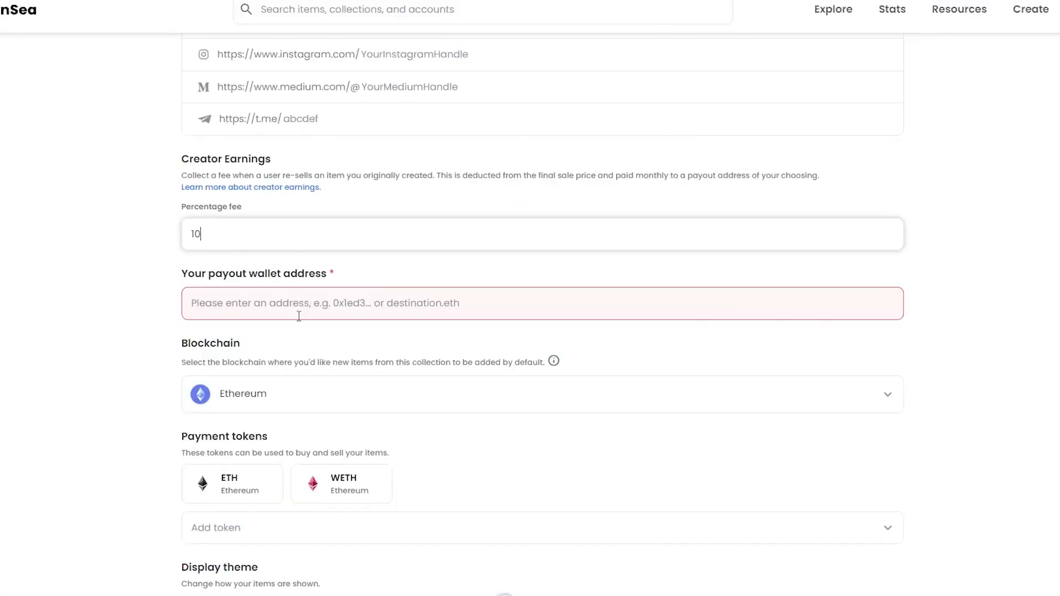
pyautogui.click(299, 316)
pyautogui.hotkey('ctrl', 'v')
pyautogui.scroll(-2, 118, 287)
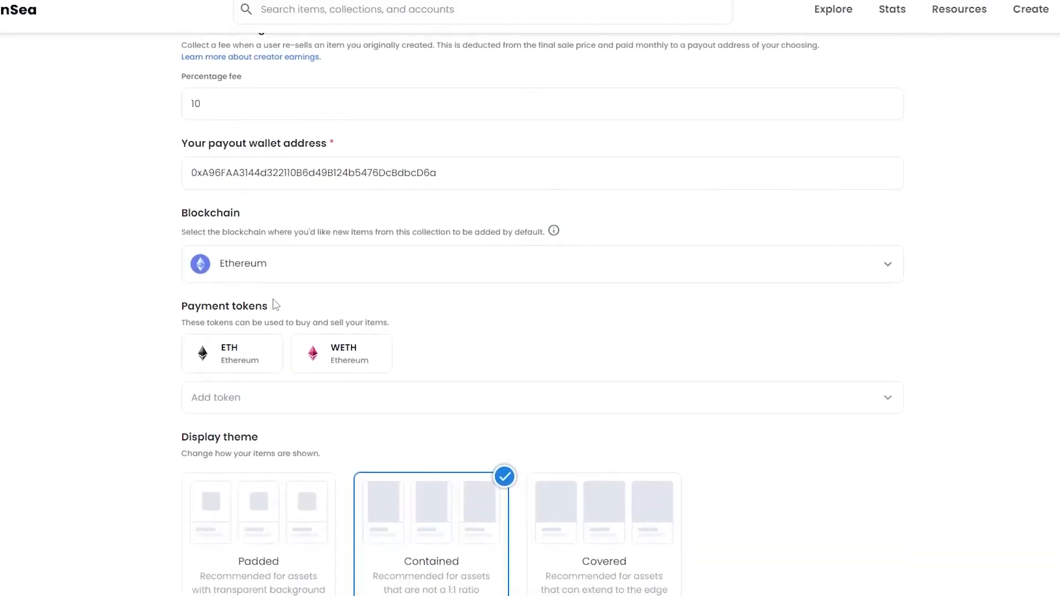
# Set the collection's blockchain to Polygon and create the collection
pyautogui.scroll(-2, 273, 299)
pyautogui.click(332, 148)
pyautogui.click(343, 248)
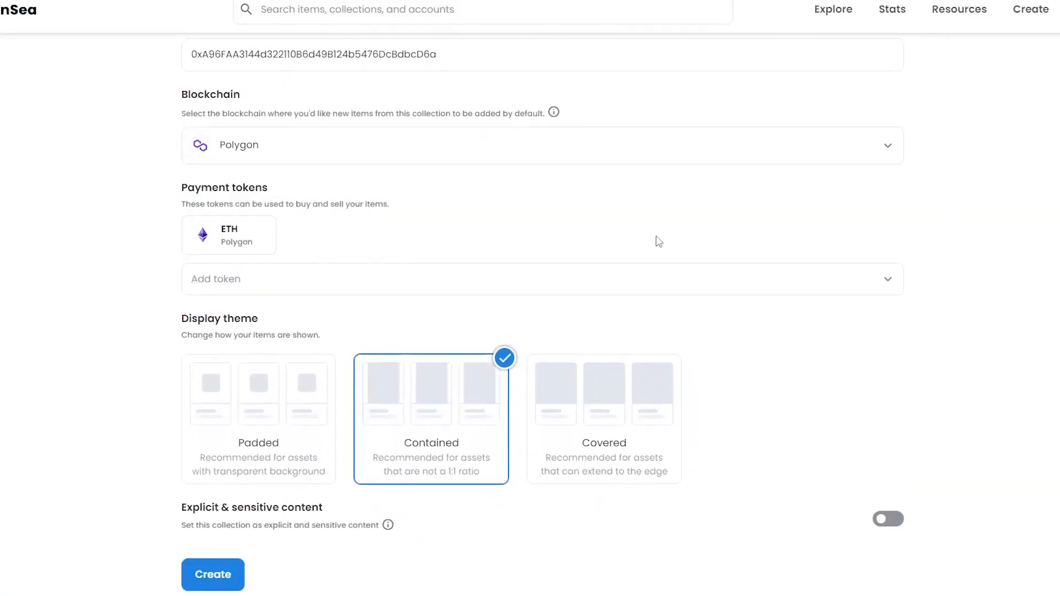
pyautogui.click(228, 574)
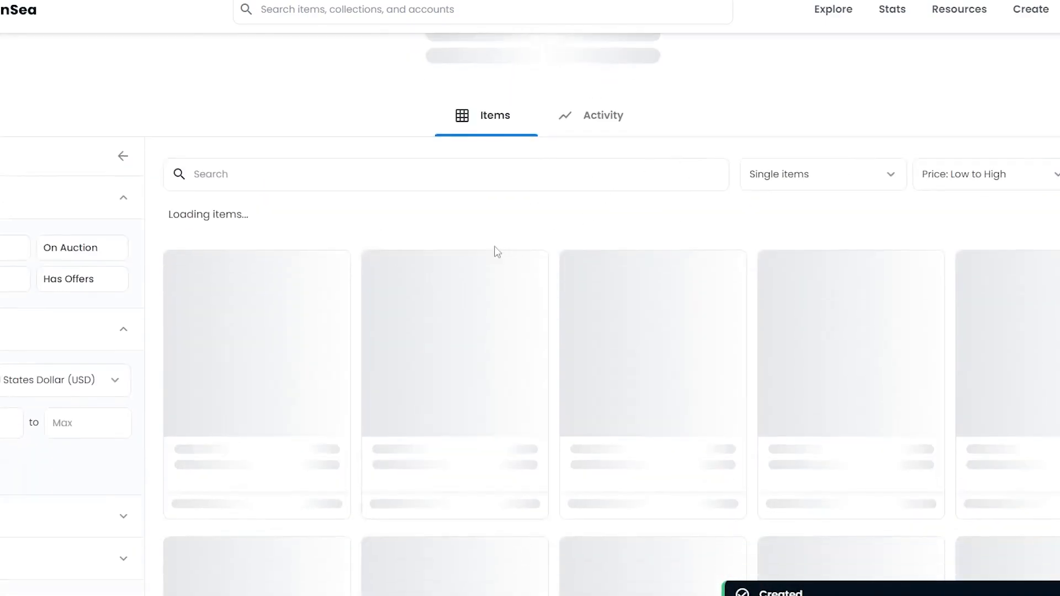
pyautogui.scroll(-1, 643, 367)
pyautogui.scroll(3, 636, 364)
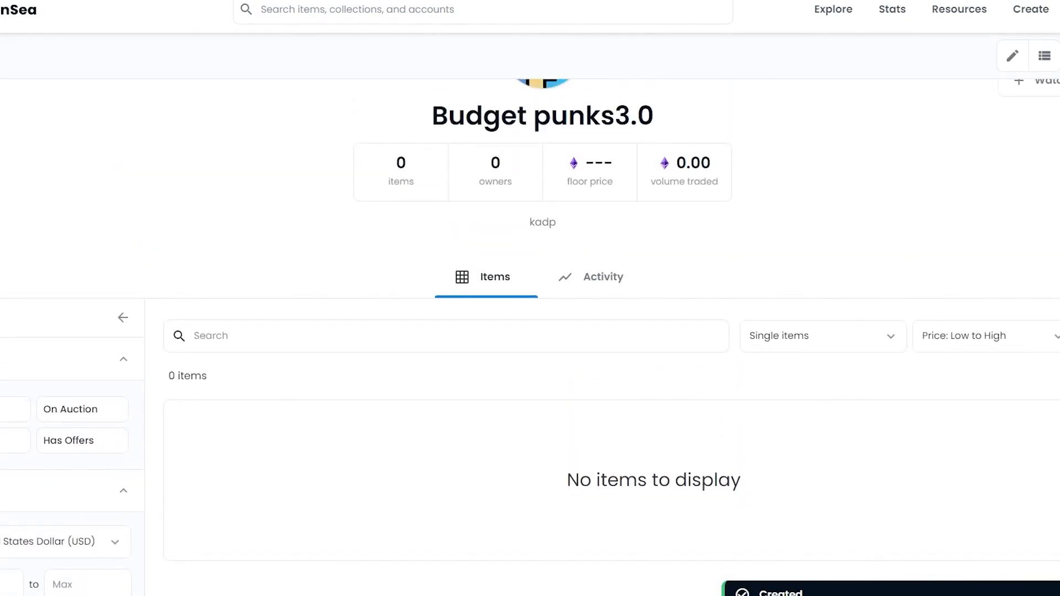
# Switch to the NFTs Upload to OpenSea form and replace its collection link with the one ending in "budget-punks-3"
pyautogui.hotkey('alt', 'Tab')
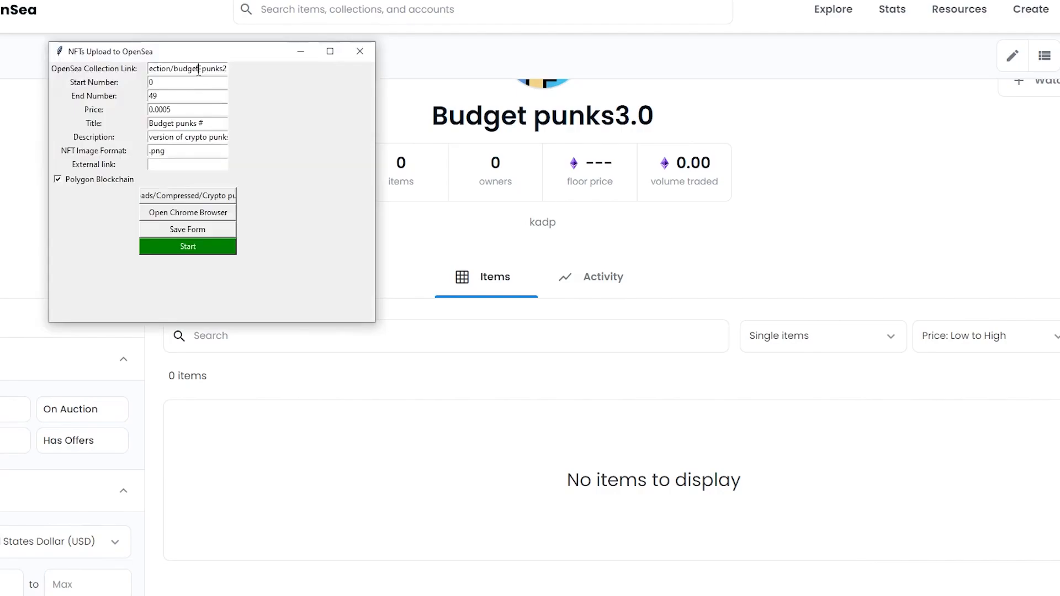
pyautogui.tripleClick(199, 71)
pyautogui.hotkey('ctrl', 'v')
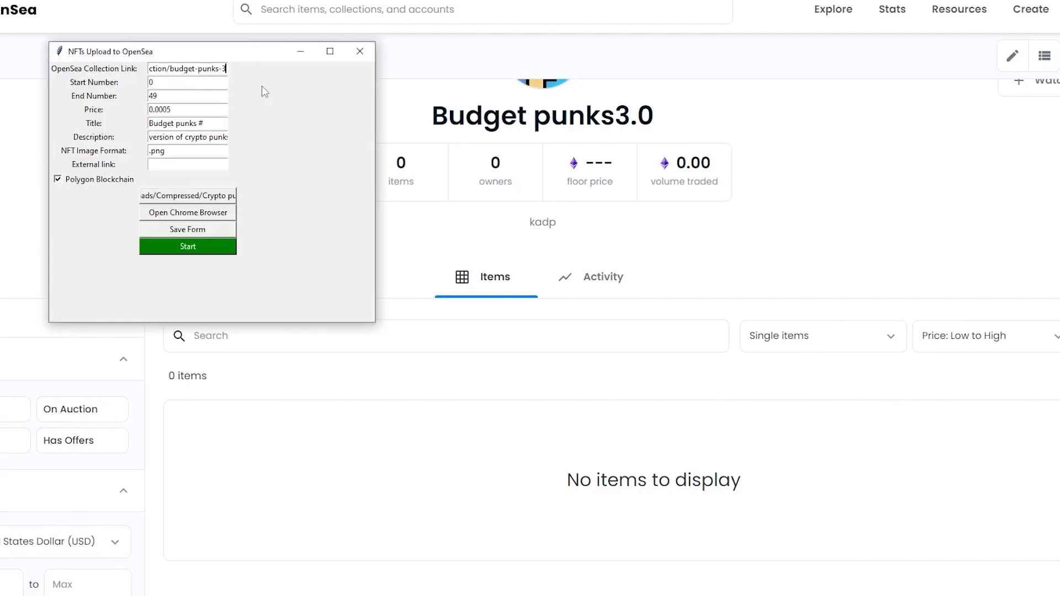
# Set the start number to 1 and start the bulk upload
pyautogui.click(162, 85)
pyautogui.press('BackSpace')
pyautogui.click(189, 249)
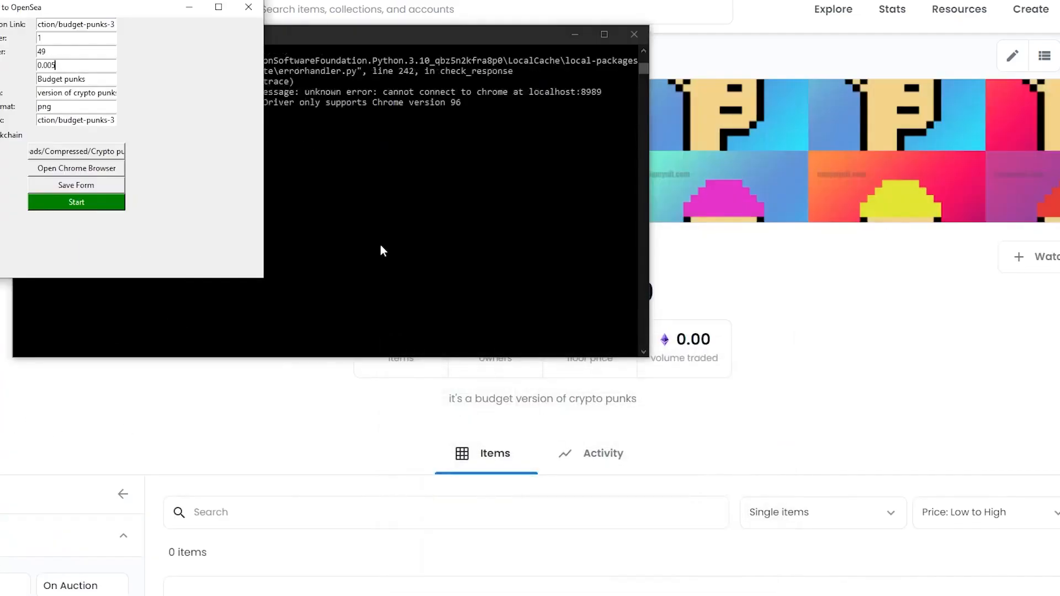
# Examine the WebDriver error in Command Prompt for the Chrome version ChromeDriver supports and the current browser version
pyautogui.click(381, 245)
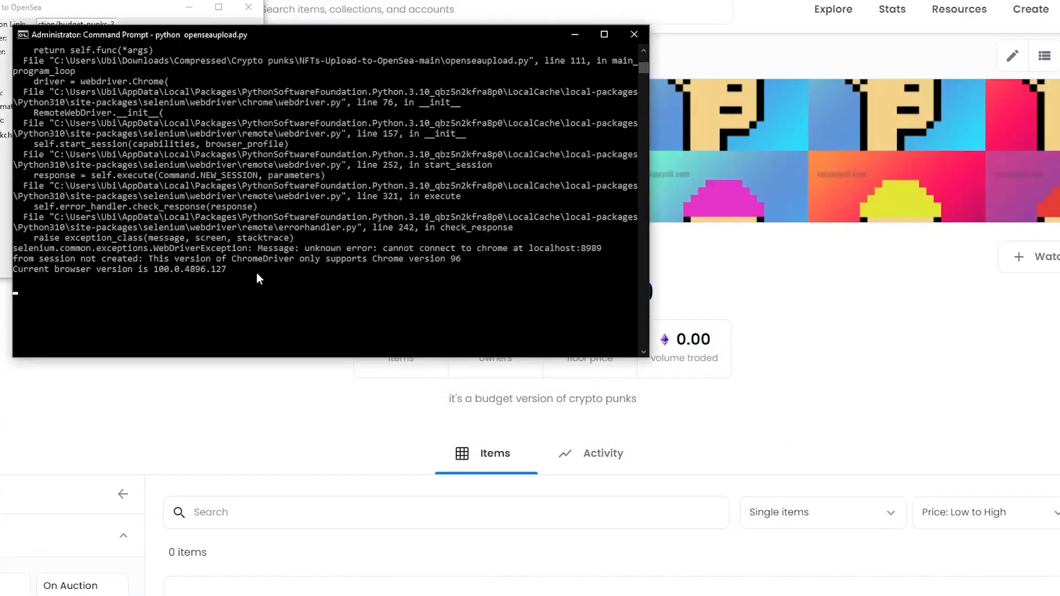
pyautogui.moveTo(241, 270); pyautogui.dragTo(156, 278)
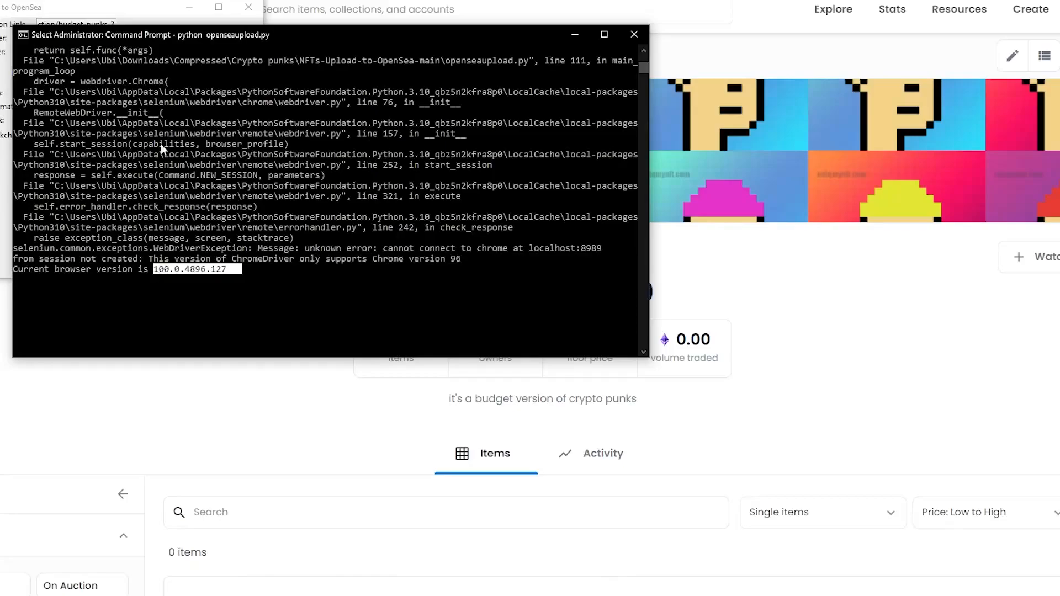
pyautogui.click(188, 206)
pyautogui.moveTo(349, 259); pyautogui.dragTo(409, 260)
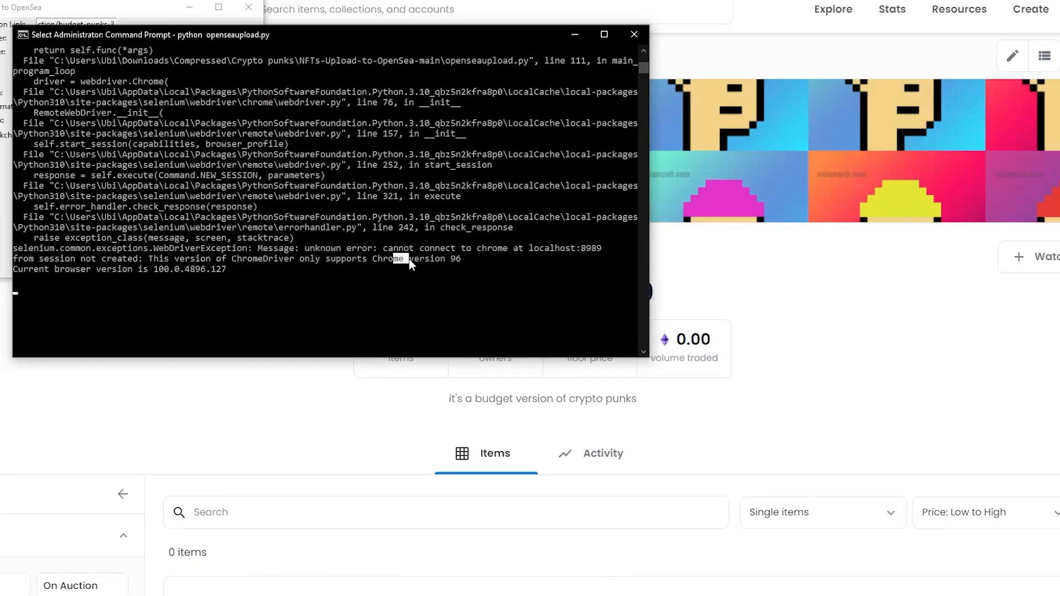
pyautogui.doubleClick(456, 259)
pyautogui.scroll(-1, 175, 242)
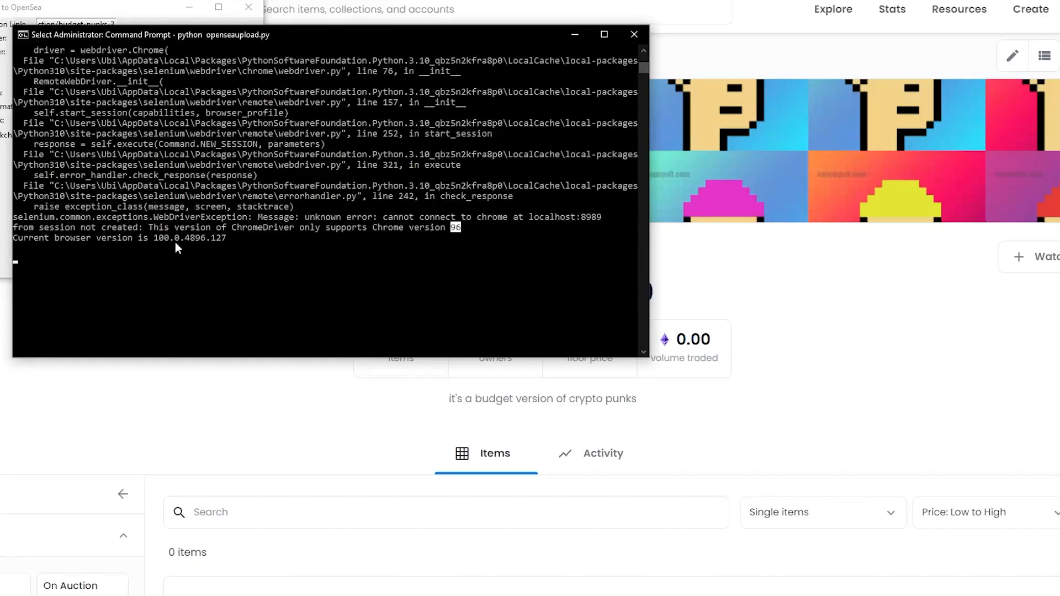
pyautogui.scroll(1, 441, 264)
pyautogui.scroll(-1, 460, 268)
pyautogui.scroll(1, 457, 276)
pyautogui.scroll(-2, 457, 282)
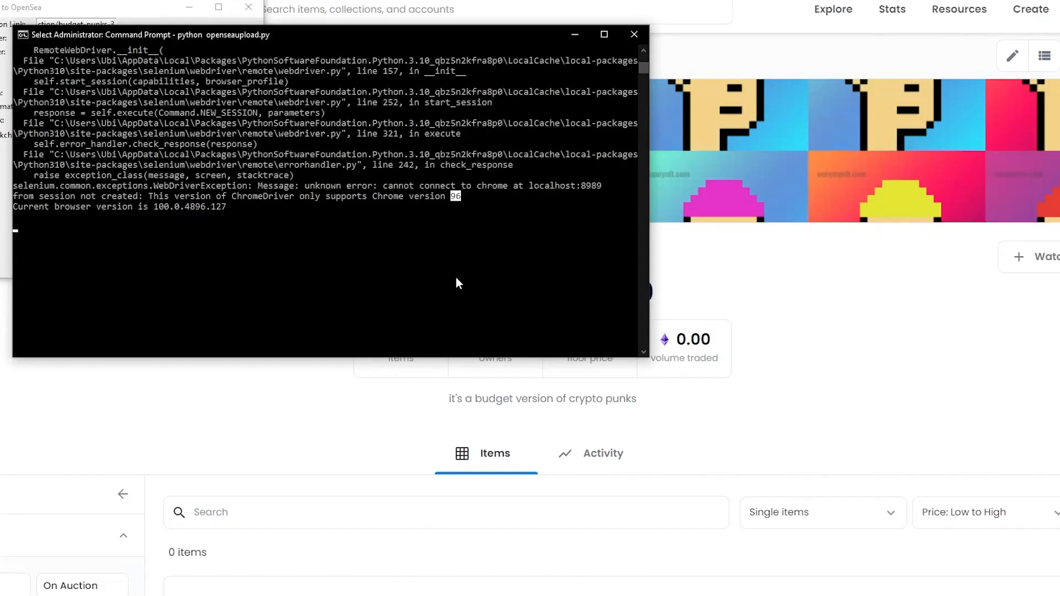
pyautogui.scroll(2, 436, 266)
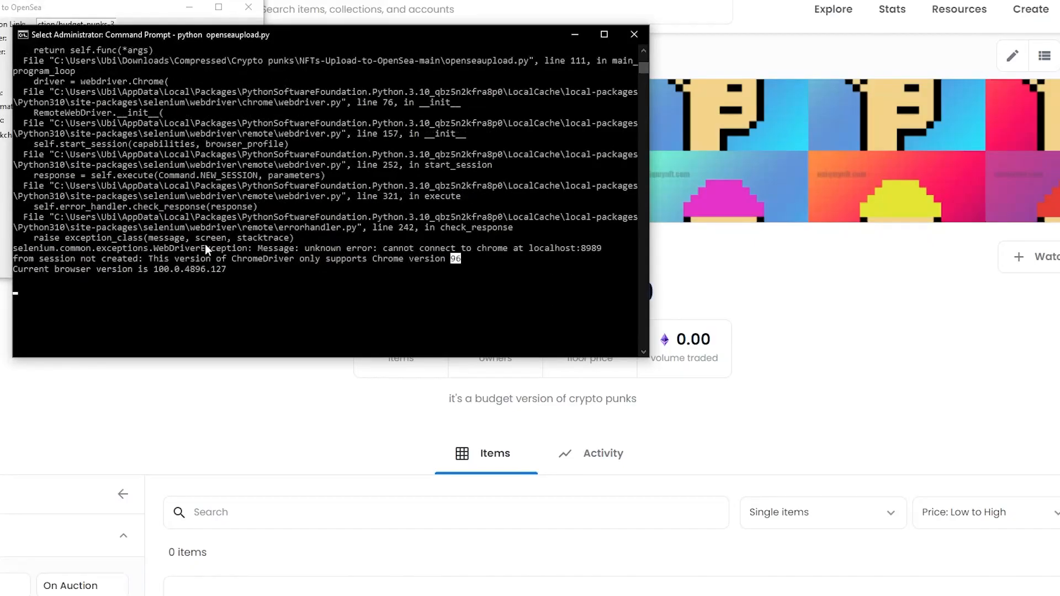
pyautogui.click(144, 259)
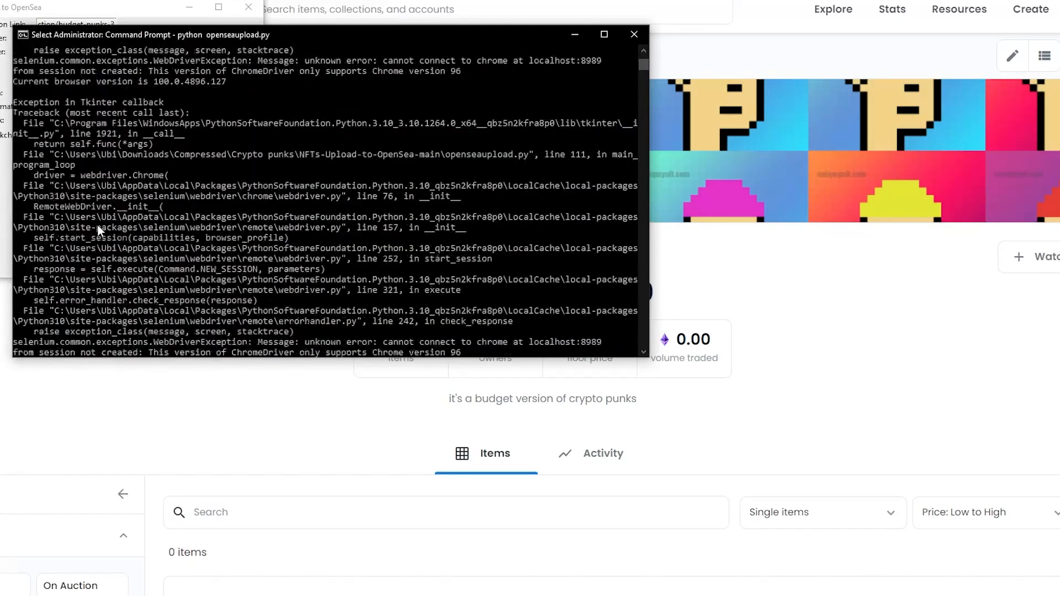
# Review the start of the Command Prompt output to check which selenium version was installed from requirements.txt
pyautogui.scroll(5, 98, 232)
pyautogui.moveTo(644, 65); pyautogui.dragTo(645, 53)
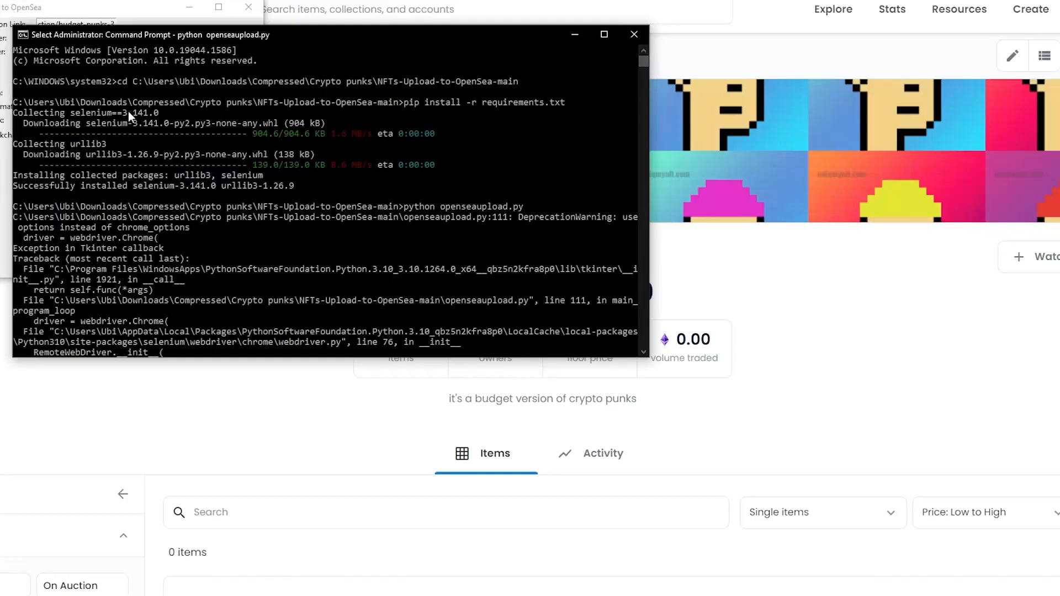
pyautogui.moveTo(122, 112); pyautogui.dragTo(168, 114)
pyautogui.moveTo(87, 124); pyautogui.dragTo(322, 124)
pyautogui.scroll(-2, 366, 164)
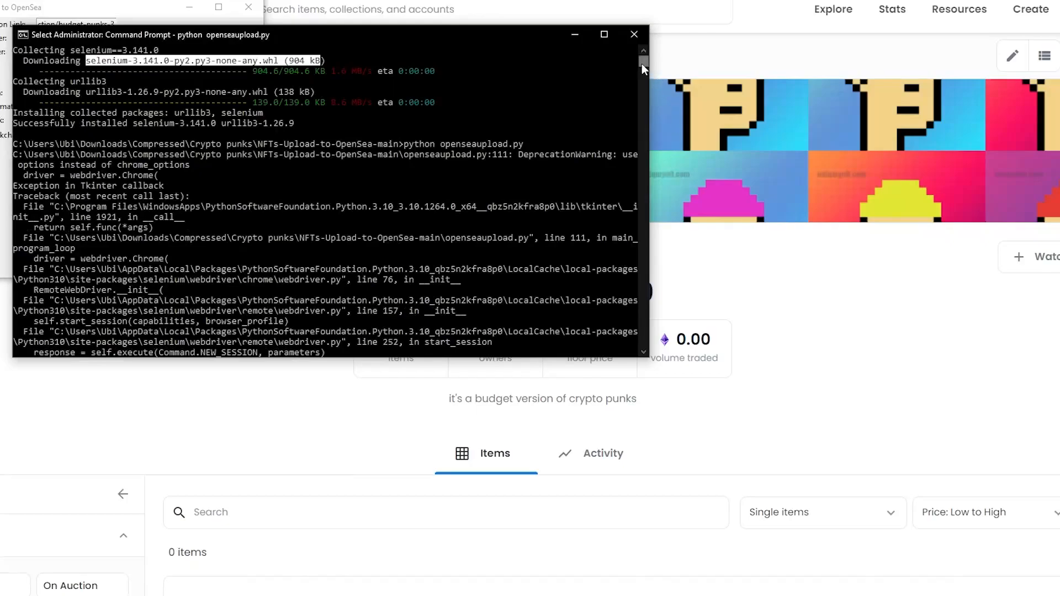
pyautogui.moveTo(641, 64)
pyautogui.mouseDown()
pyautogui.moveTo(644, 132)
pyautogui.moveTo(643, 67)
pyautogui.mouseUp()
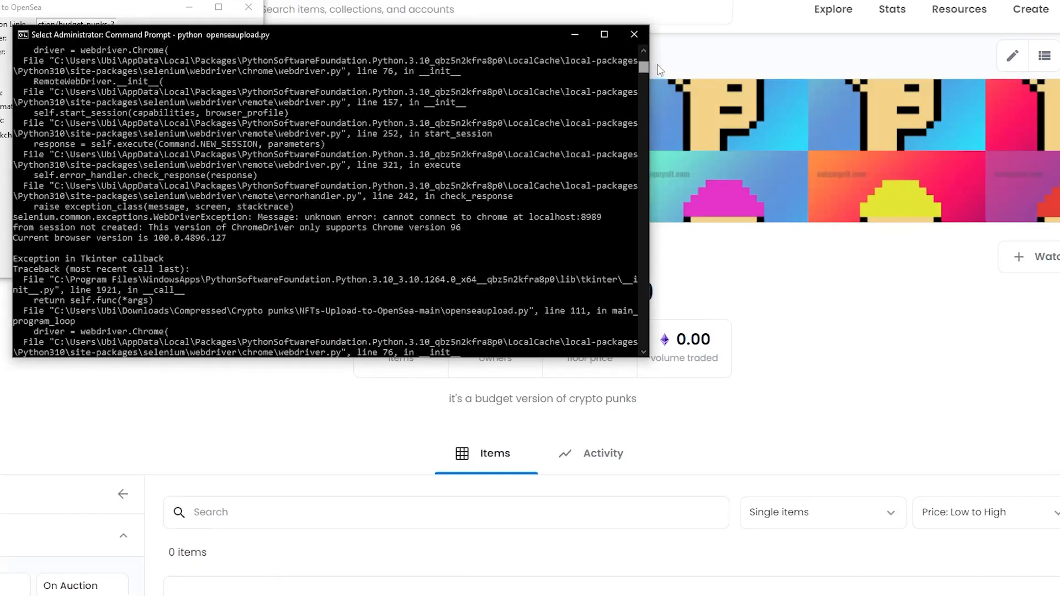
# Return to the last error message and compare ChromeDriver's supported Chrome version with the current browser version
pyautogui.scroll(-3, 445, 296)
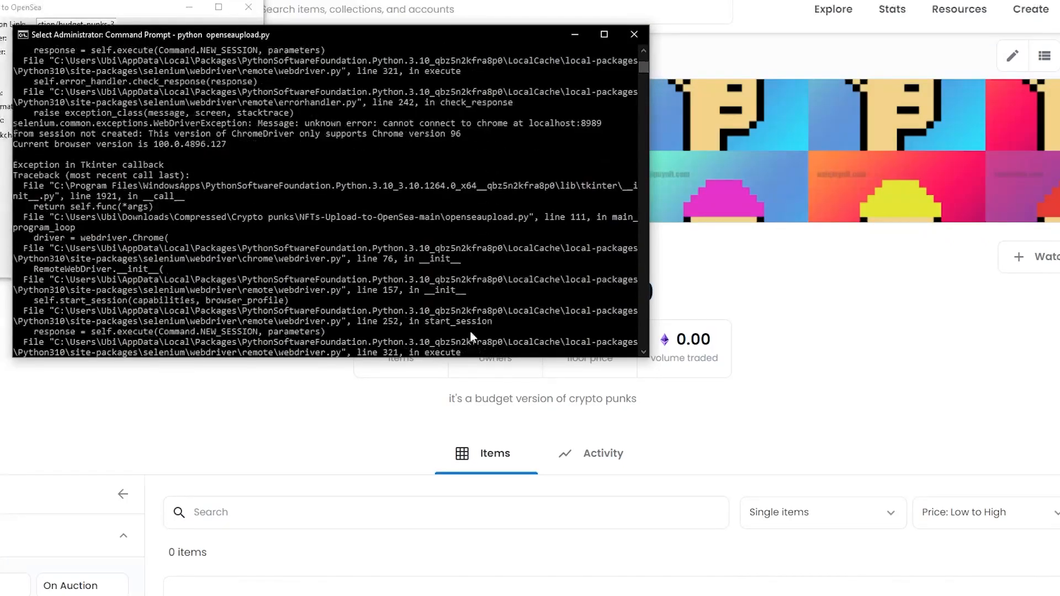
pyautogui.scroll(-8, 470, 336)
pyautogui.moveTo(452, 169); pyautogui.dragTo(454, 167)
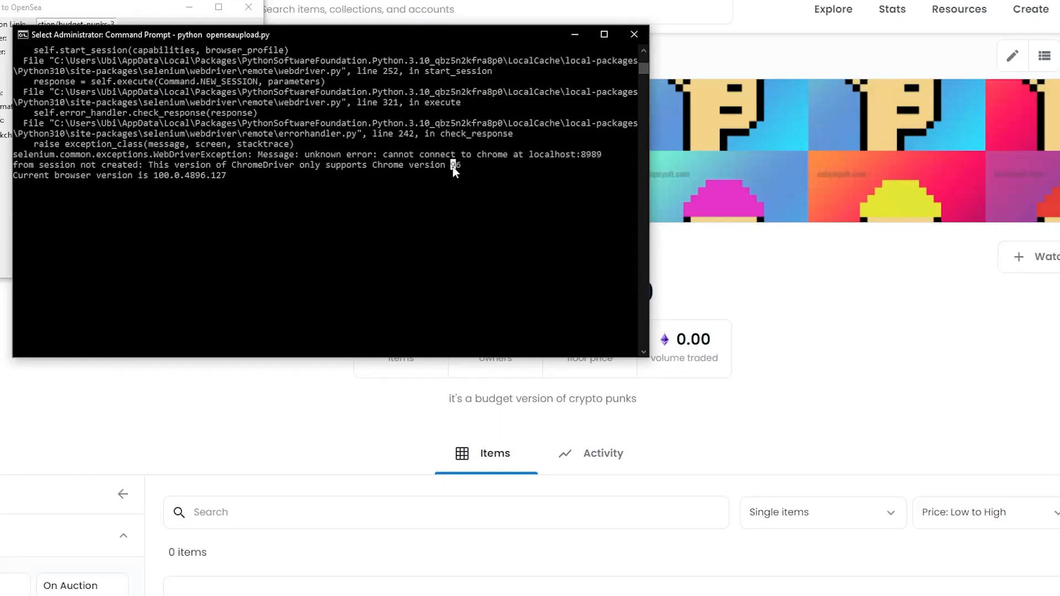
pyautogui.click(282, 185)
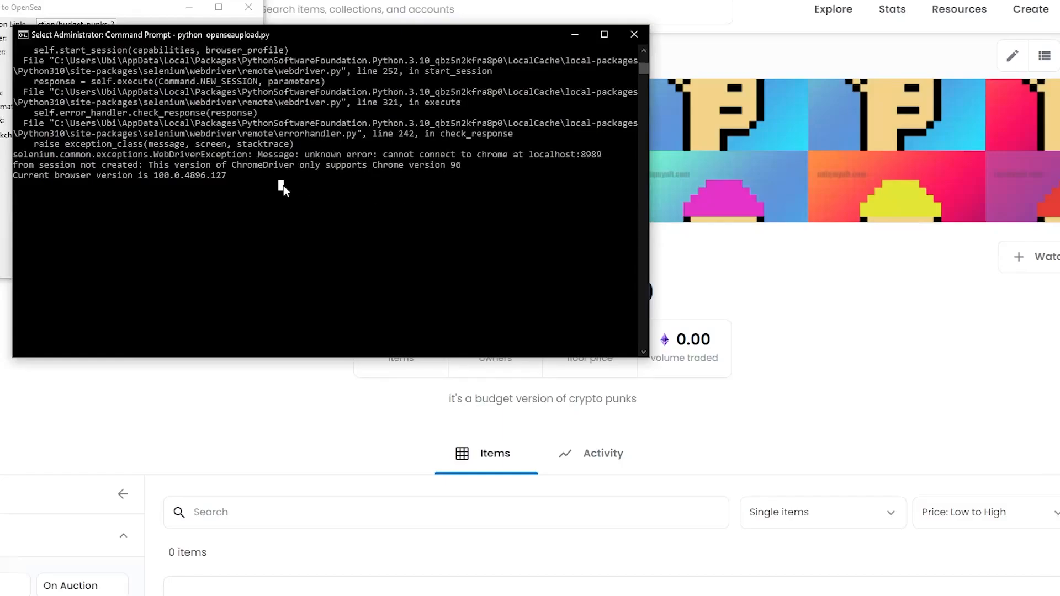
pyautogui.click(232, 175)
pyautogui.moveTo(229, 178)
pyautogui.mouseDown()
pyautogui.moveTo(543, 175)
pyautogui.moveTo(220, 187)
pyautogui.moveTo(229, 190)
pyautogui.mouseUp()
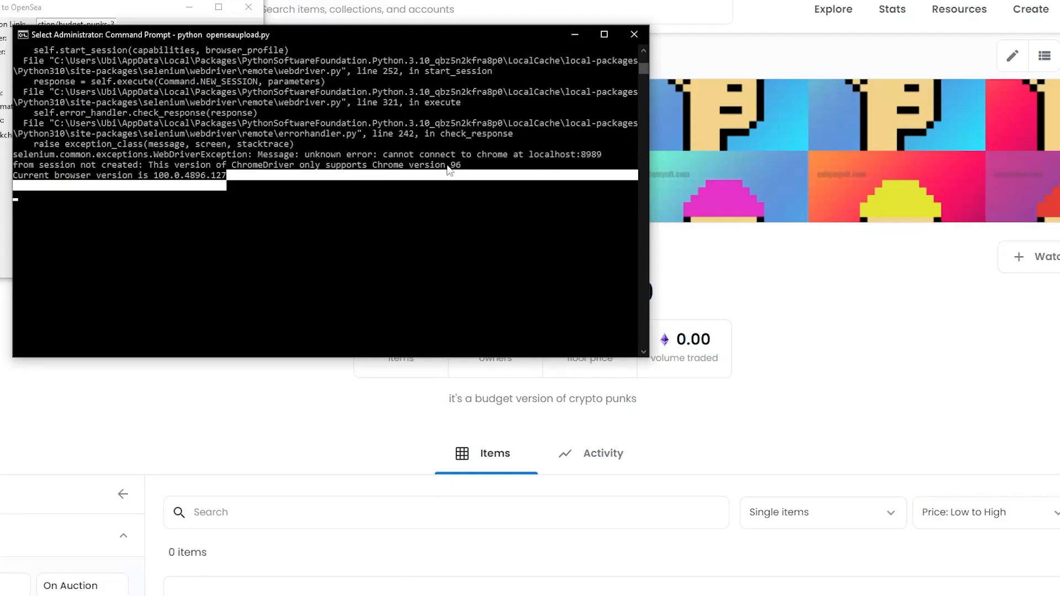
pyautogui.moveTo(449, 164)
pyautogui.mouseDown()
pyautogui.moveTo(635, 176)
pyautogui.moveTo(460, 170)
pyautogui.mouseUp()
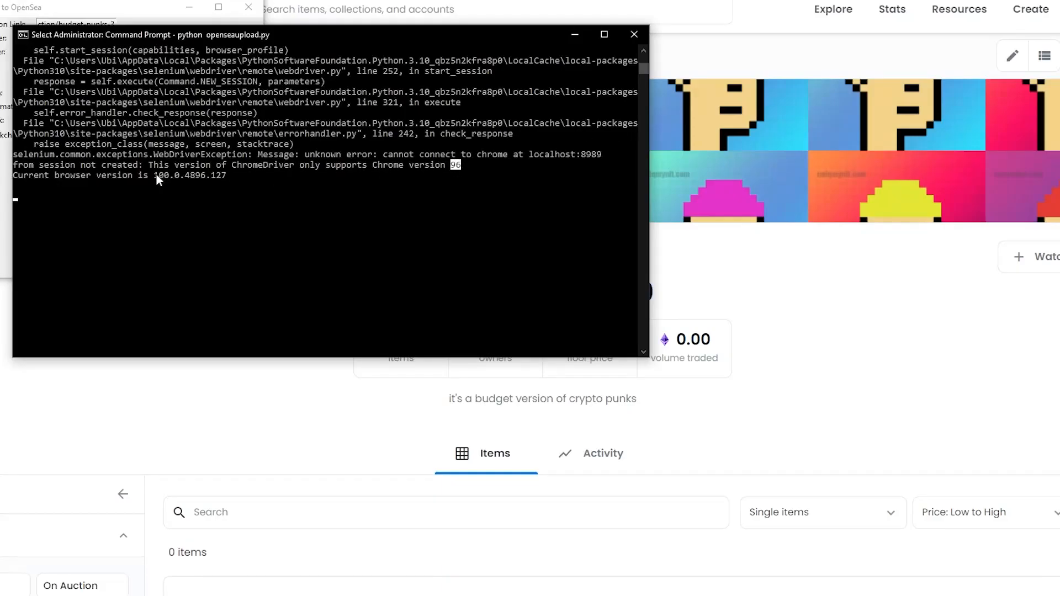
pyautogui.moveTo(154, 175); pyautogui.dragTo(168, 176)
pyautogui.moveTo(450, 166); pyautogui.dragTo(460, 166)
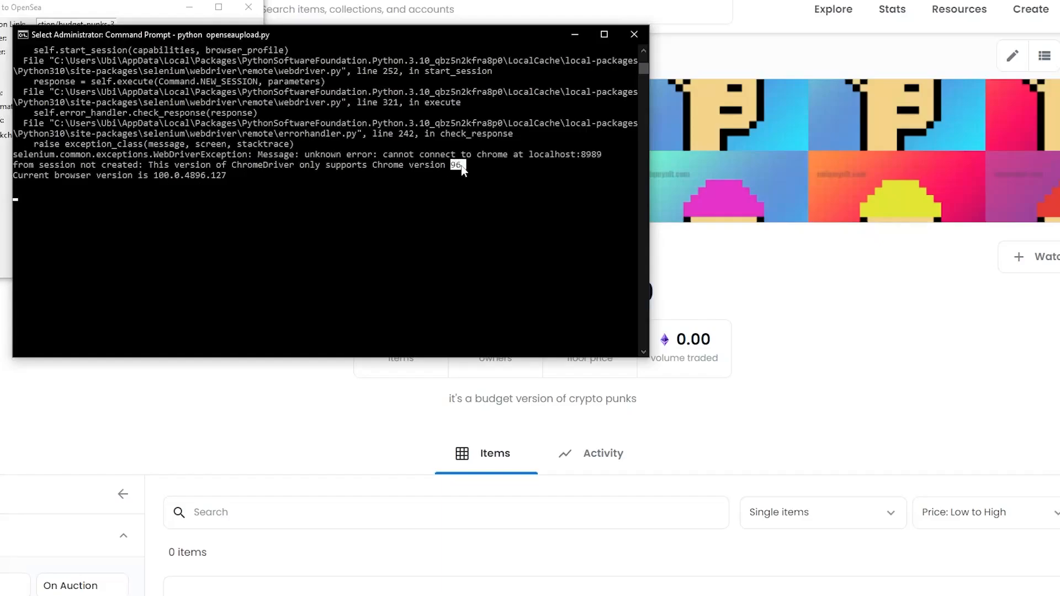